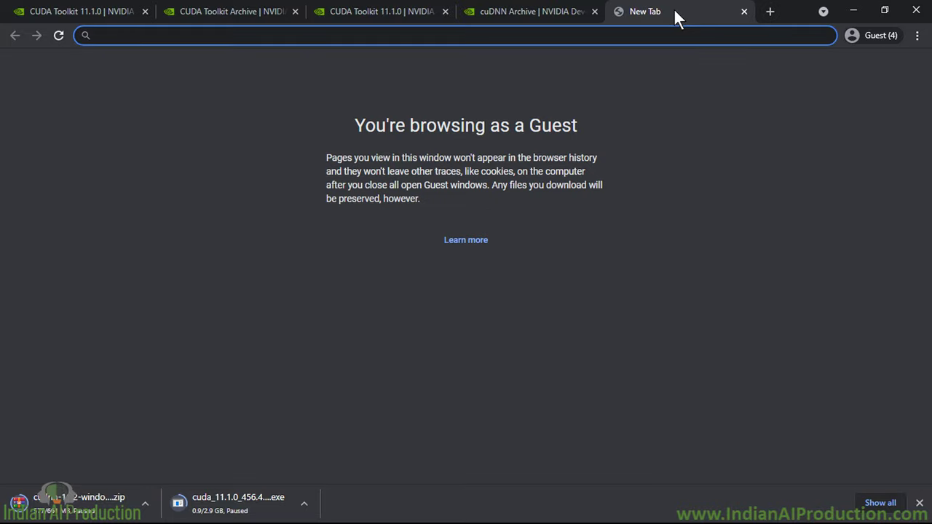
- Open developer.nvidia.com/cuda-gpus and read the introduction under Your GPU Compute Capability
type("https://developer.nvidia.com/cuda-gpus")
key("Return")
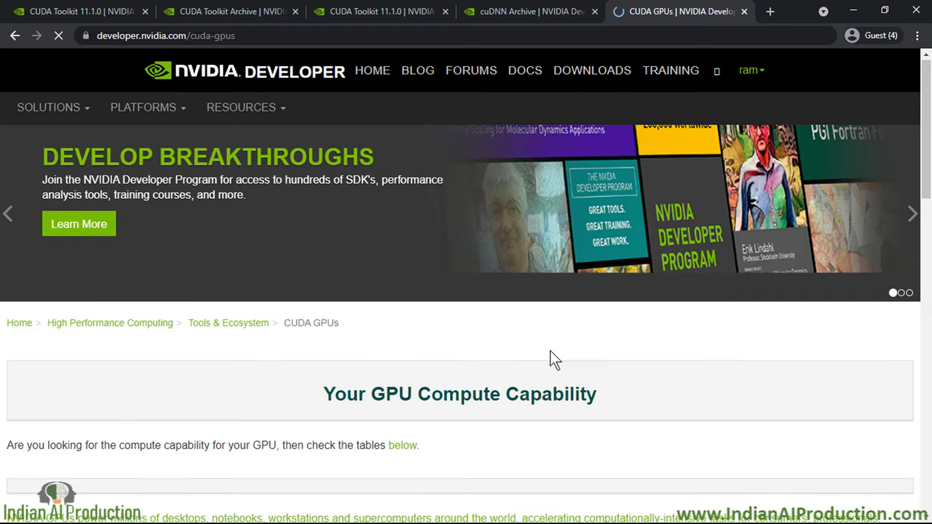
scroll(634, 384, "down", 3)
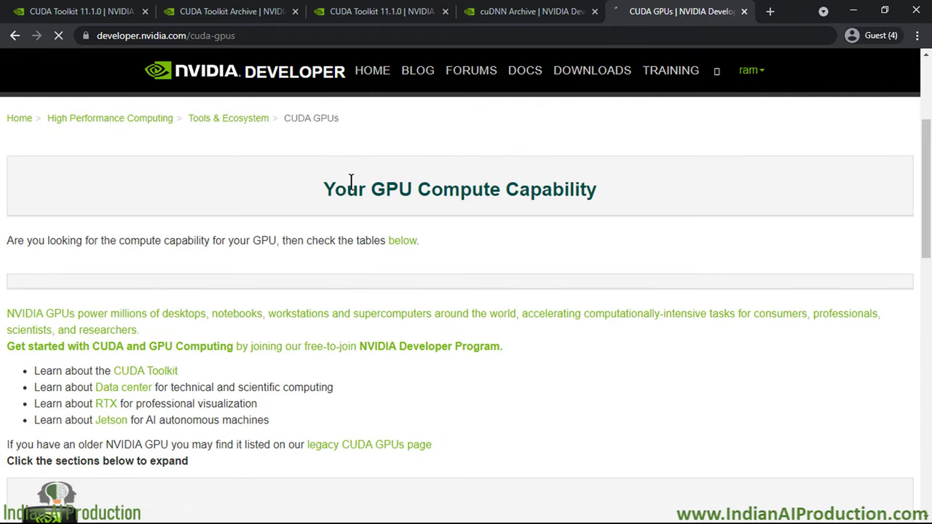
left_click_drag(312, 187, 622, 195)
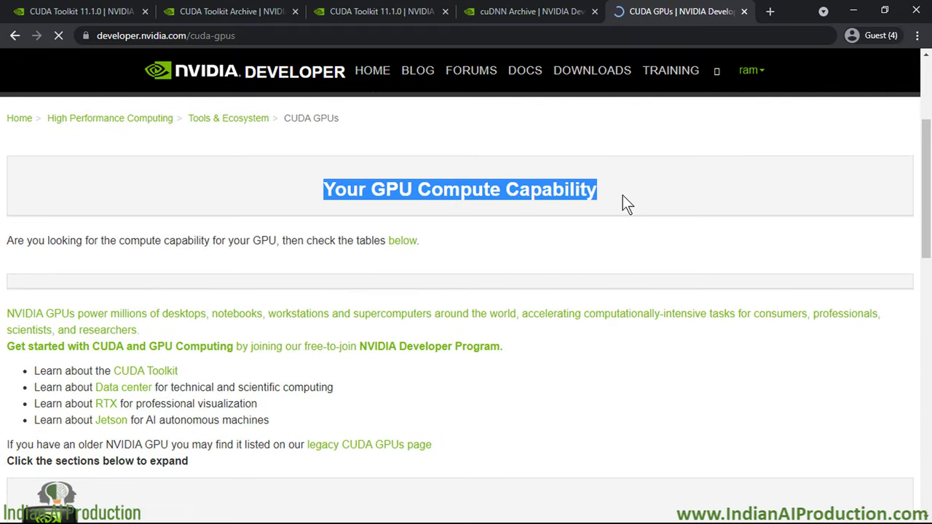
scroll(618, 211, "down", 2)
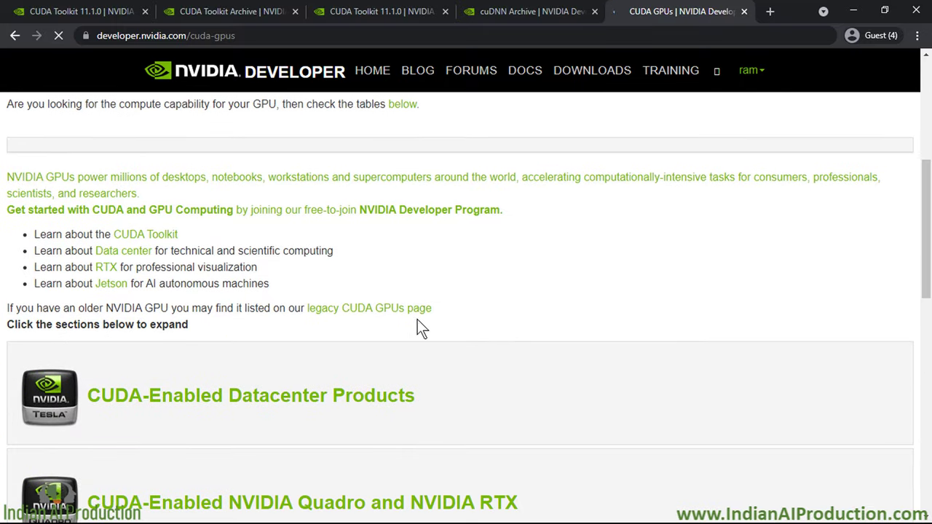
left_click_drag(192, 329, 6, 177)
scroll(256, 353, "down", 2)
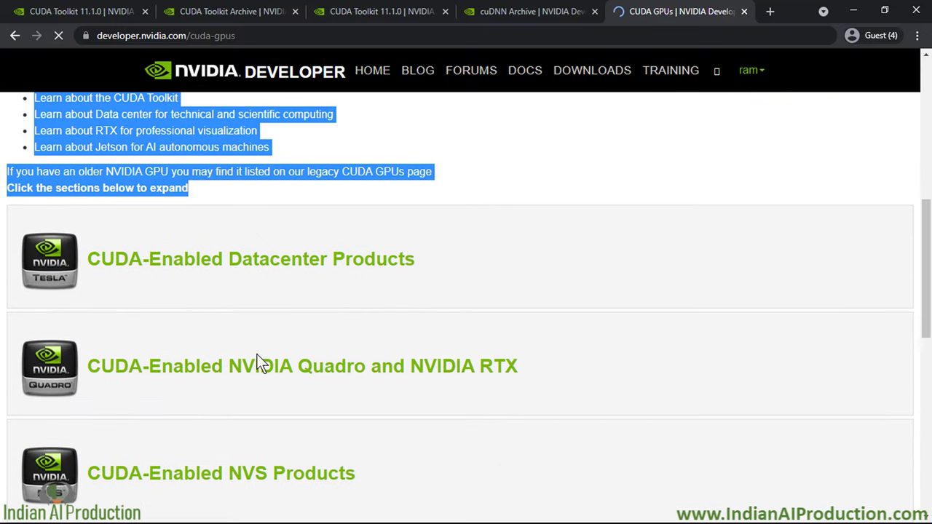
- Expand the CUDA-Enabled Datacenter Products section and examine the compute capability of the listed Tesla and data center GPUs
left_click(270, 262)
scroll(266, 319, "down", 2)
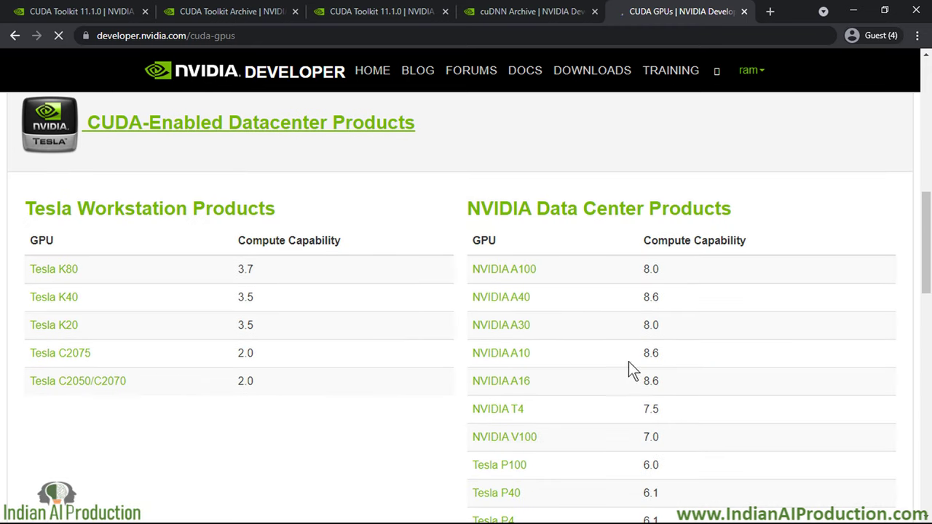
scroll(616, 371, "down", 6)
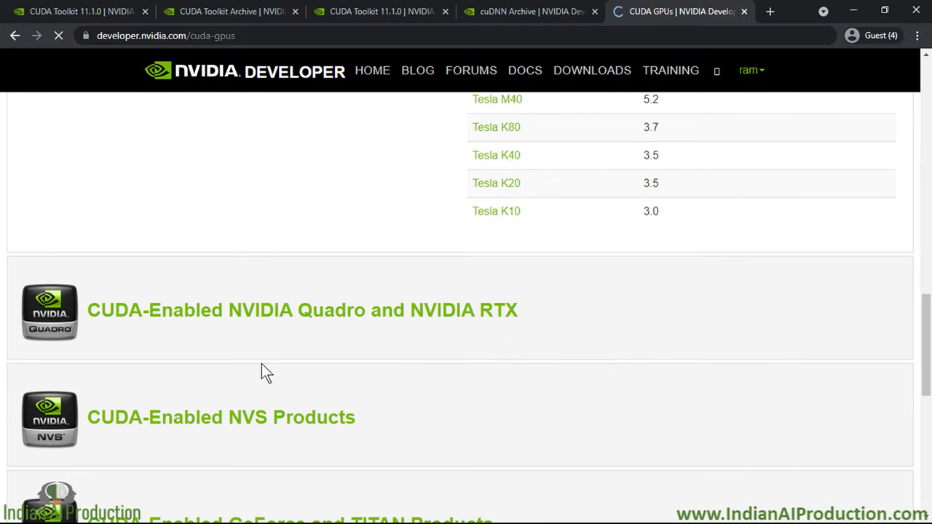
- Expand the CUDA-Enabled NVIDIA Quadro and NVIDIA RTX section and examine the compute capability of its desktop and mobile GPUs
left_click(381, 336)
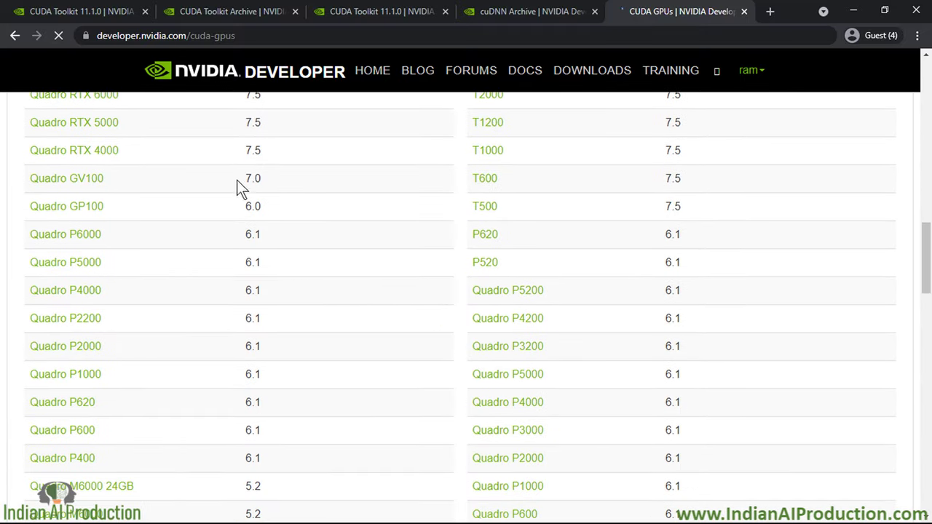
scroll(547, 368, "up", 5)
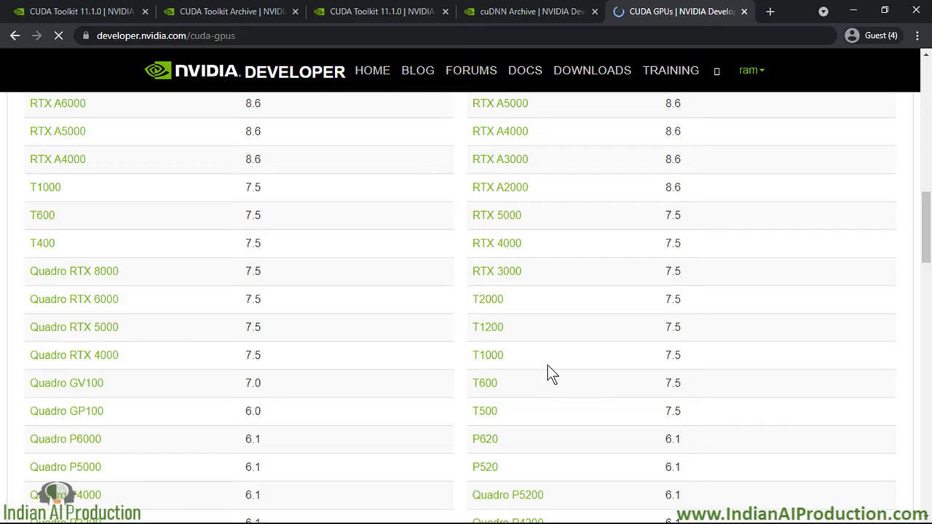
scroll(546, 349, "down", 7)
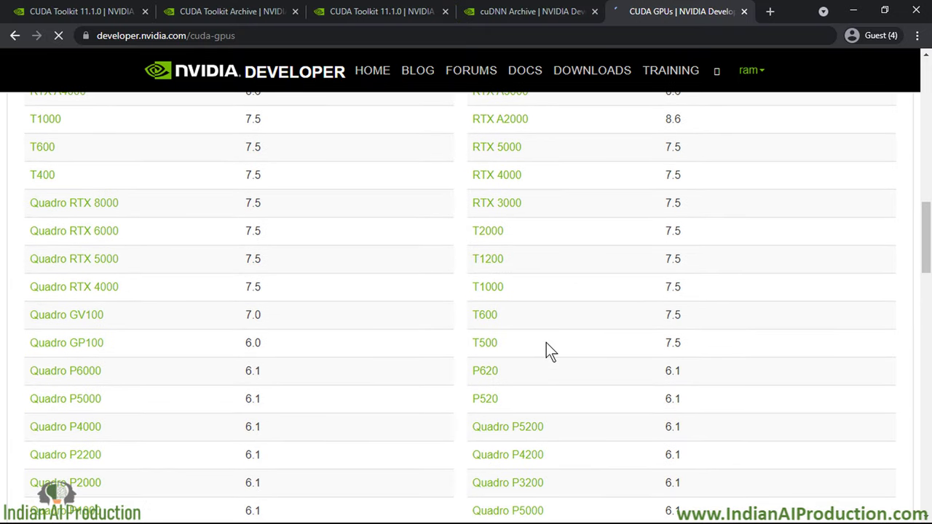
scroll(546, 348, "down", 12)
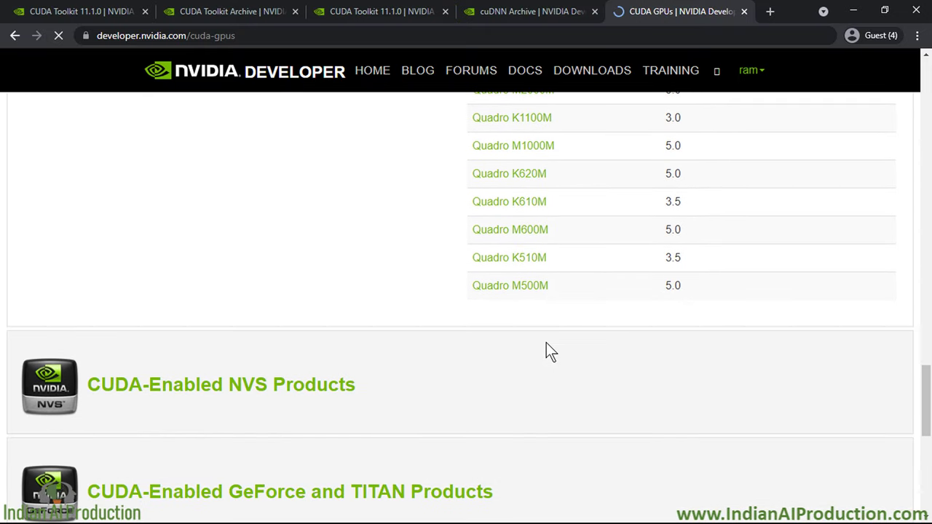
scroll(422, 386, "down", 2)
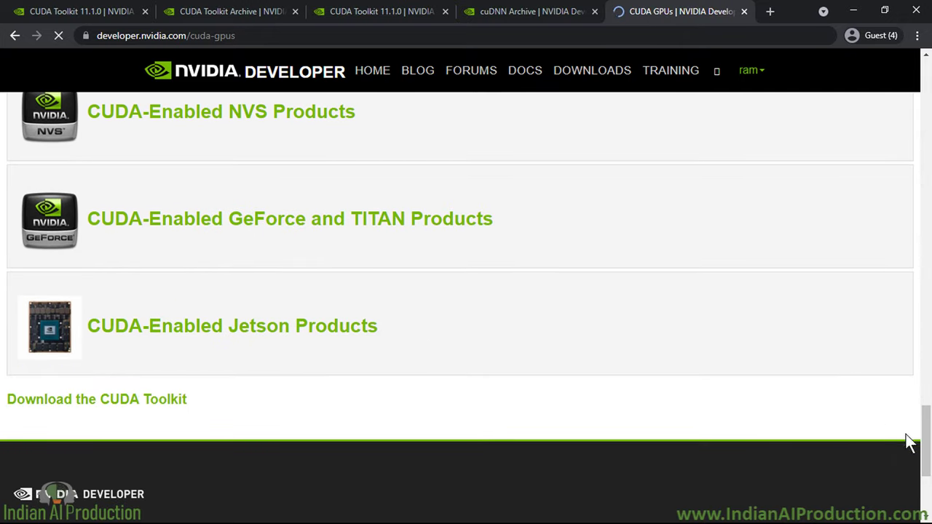
left_click_drag(926, 442, 927, 210)
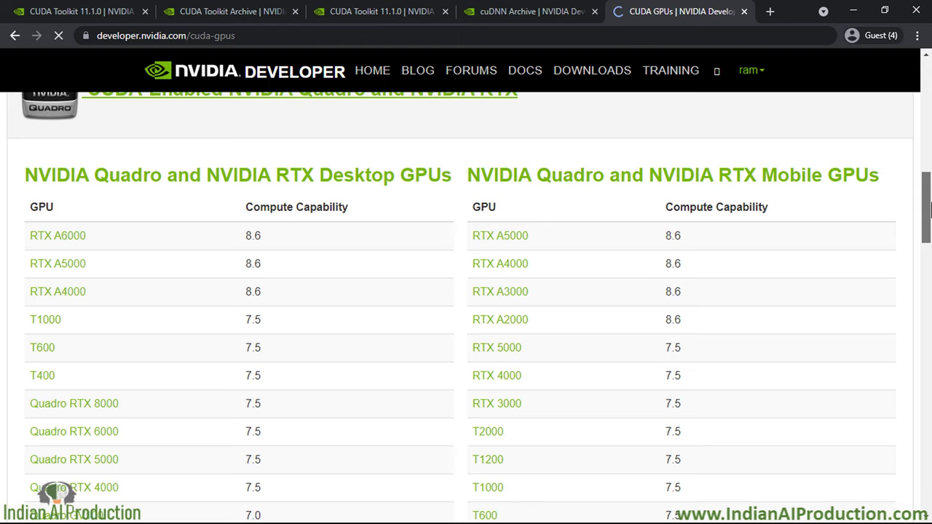
left_click_drag(930, 210, 930, 102)
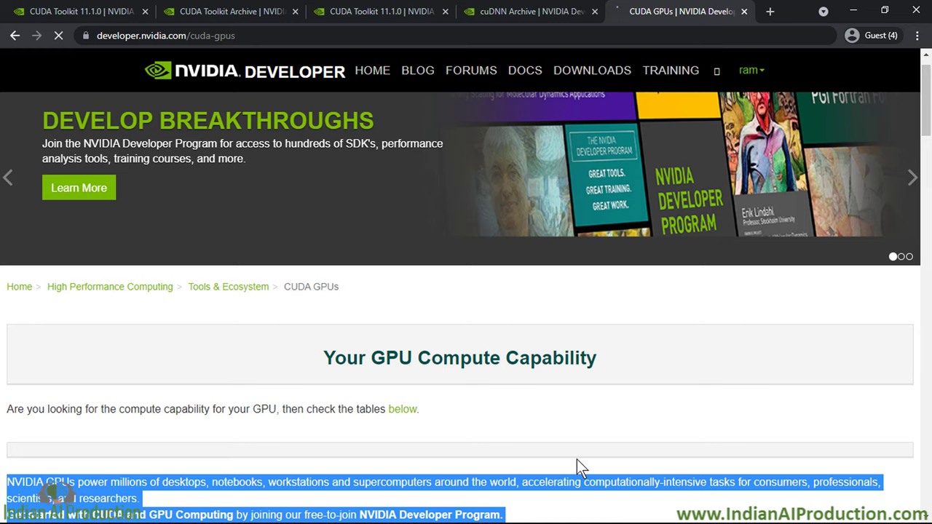
left_click(18, 9)
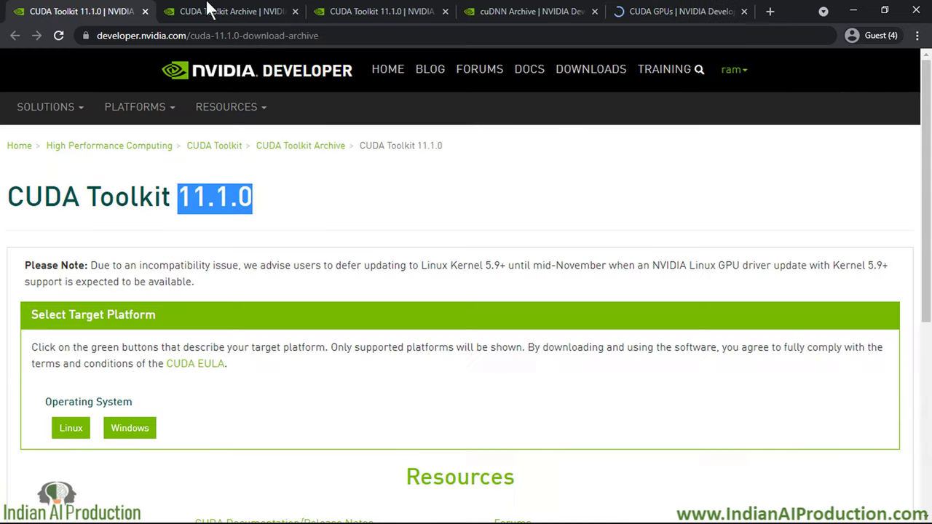
left_click(211, 10)
left_click(408, 10)
left_click(510, 12)
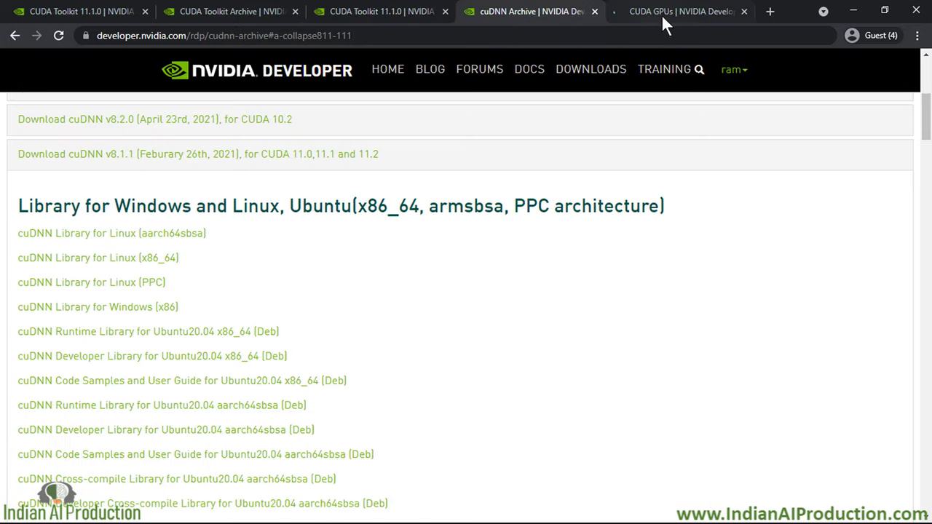
left_click(658, 11)
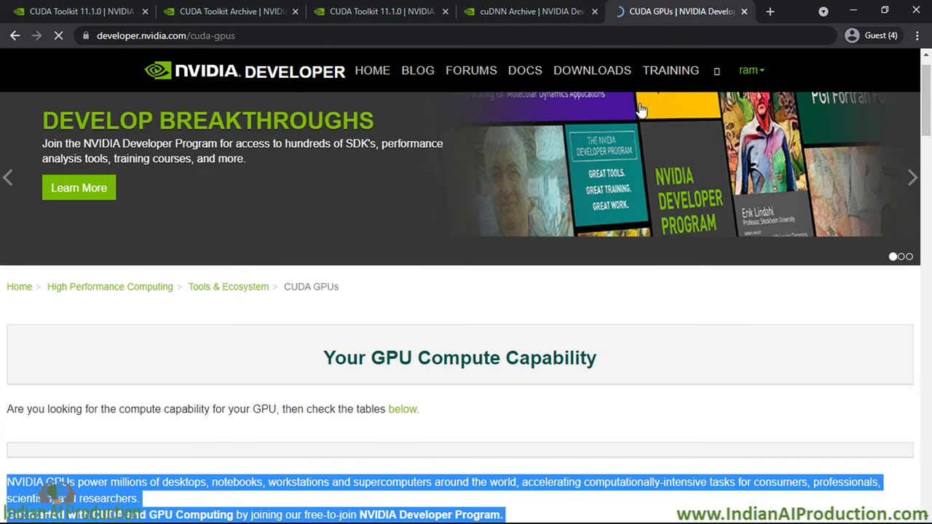
- Switch from the browser to the Downloads folder and run cuda_11.1.0_456.43_win10.exe as administrator
left_click(859, 5)
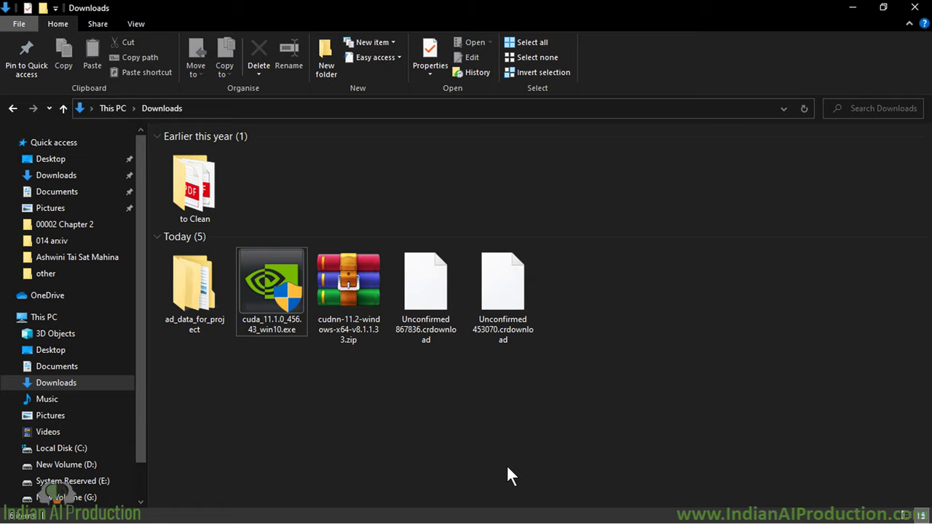
left_click(290, 296)
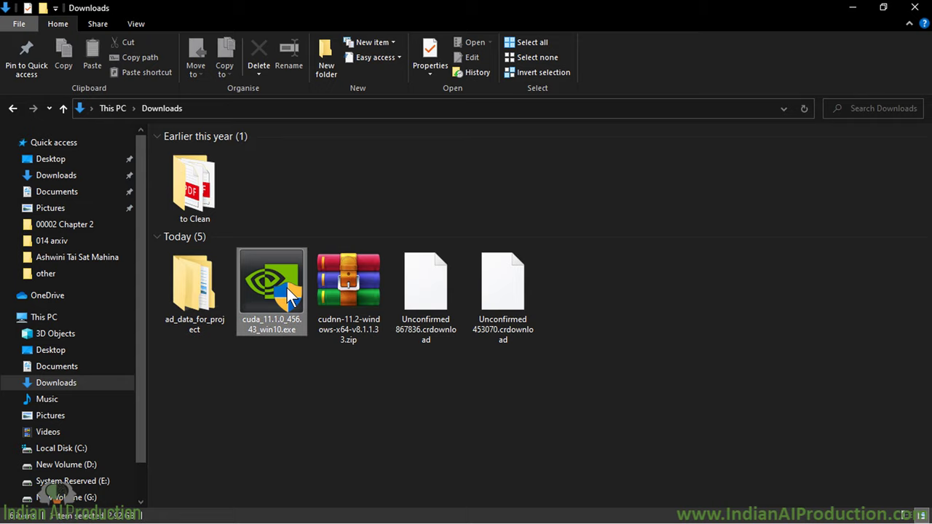
right_click(289, 296)
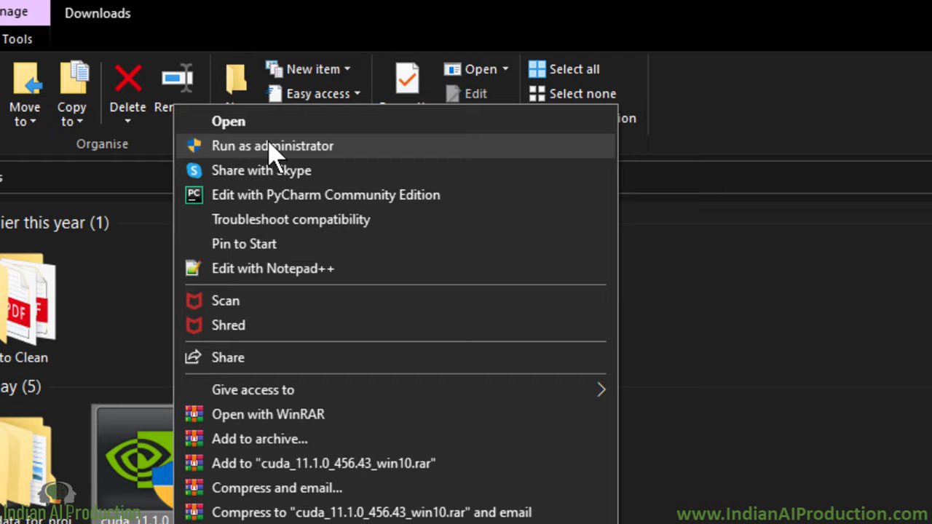
left_click(272, 145)
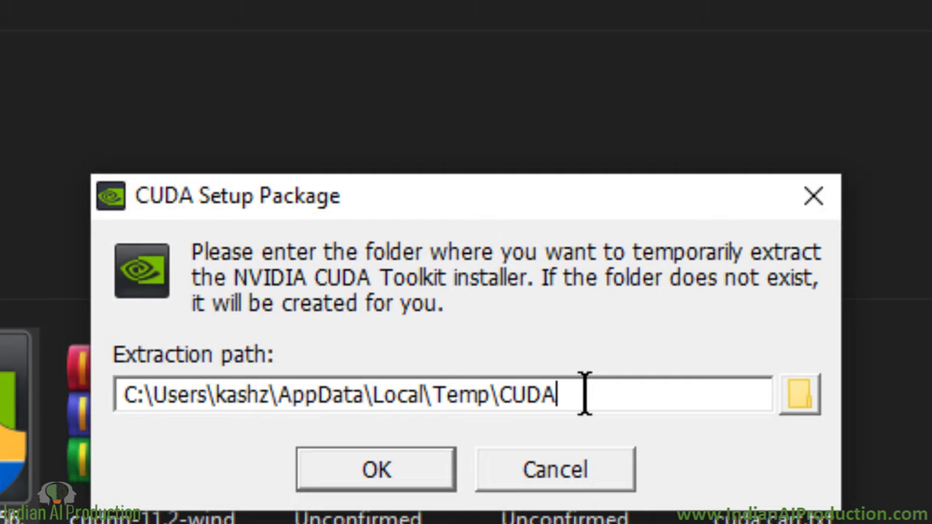
- Accept the default temporary extraction path in the CUDA Setup Package and start extracting the installer
left_click_drag(585, 394, 127, 402)
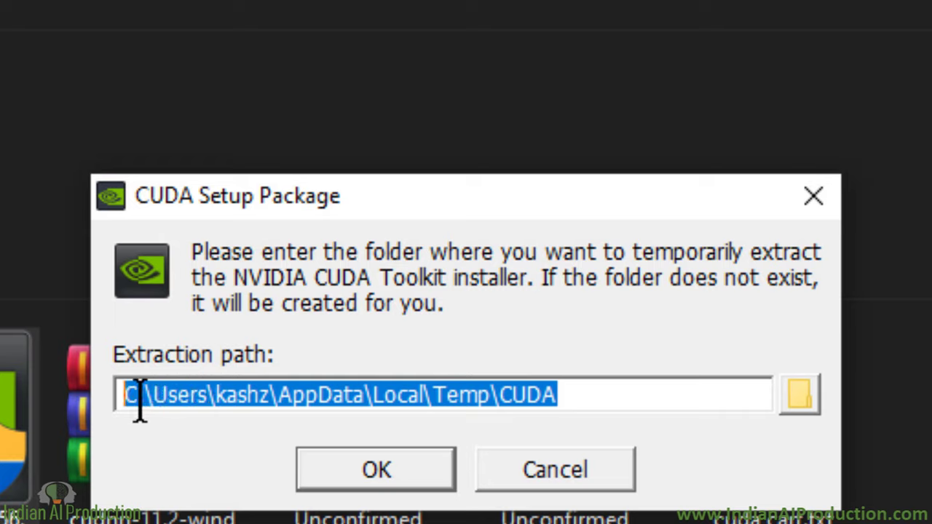
left_click(598, 380)
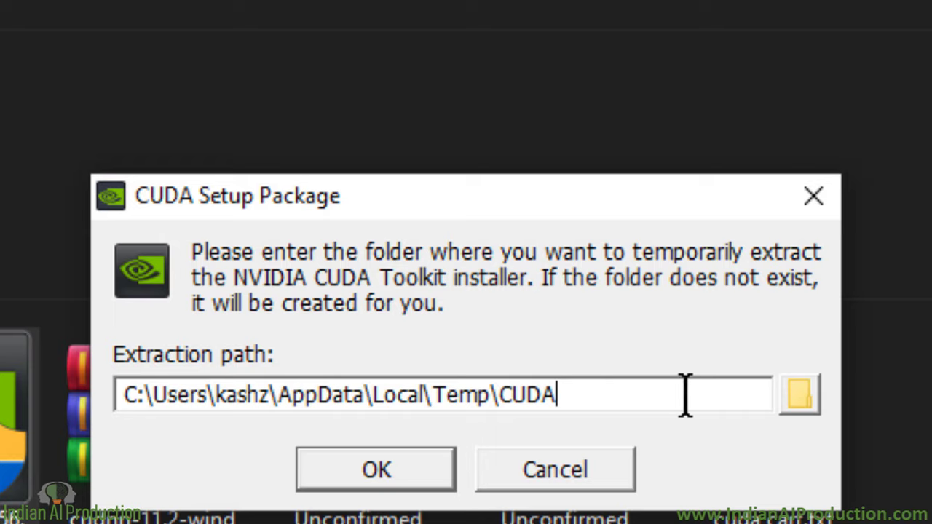
left_click(402, 478)
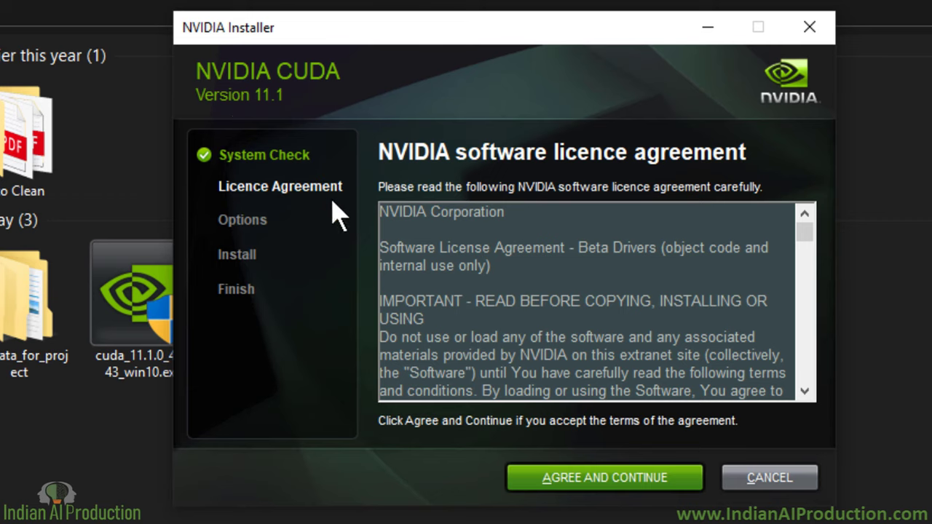
- Look through the NVIDIA software licence agreement and accept it to continue the CUDA 11.1 installation
scroll(741, 343, "down", 2)
scroll(740, 342, "down", 2)
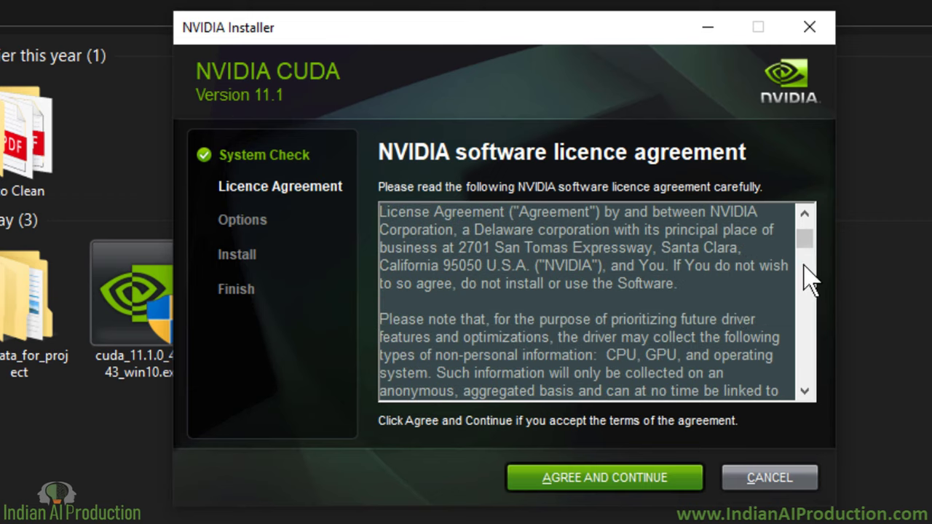
left_click_drag(810, 244, 806, 218)
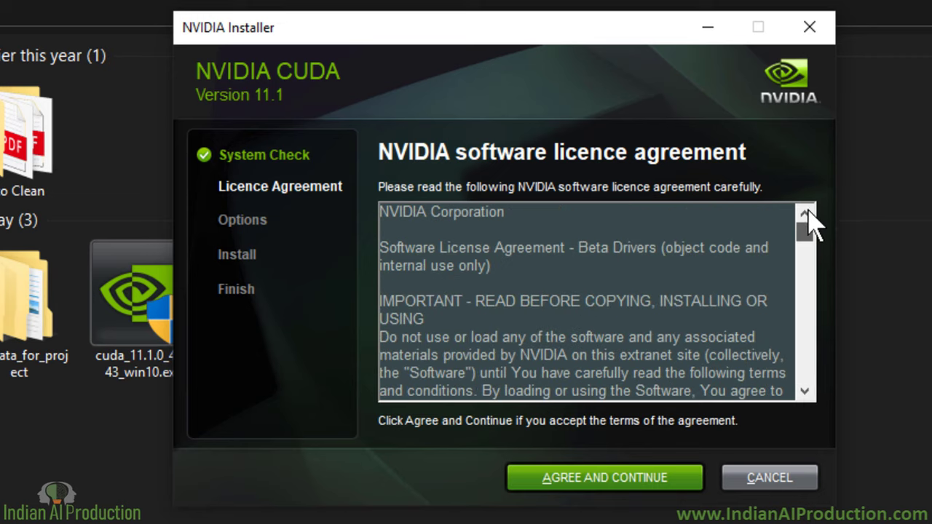
left_click(623, 486)
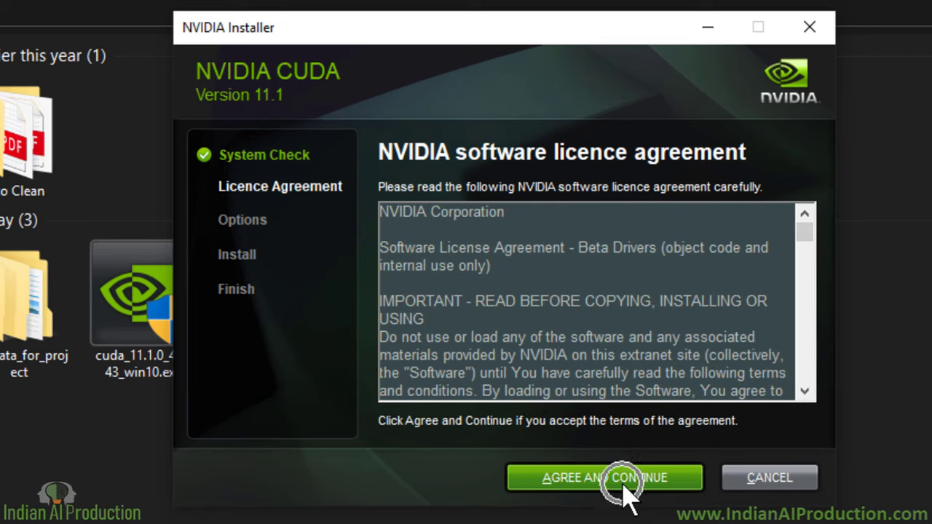
left_click(624, 482)
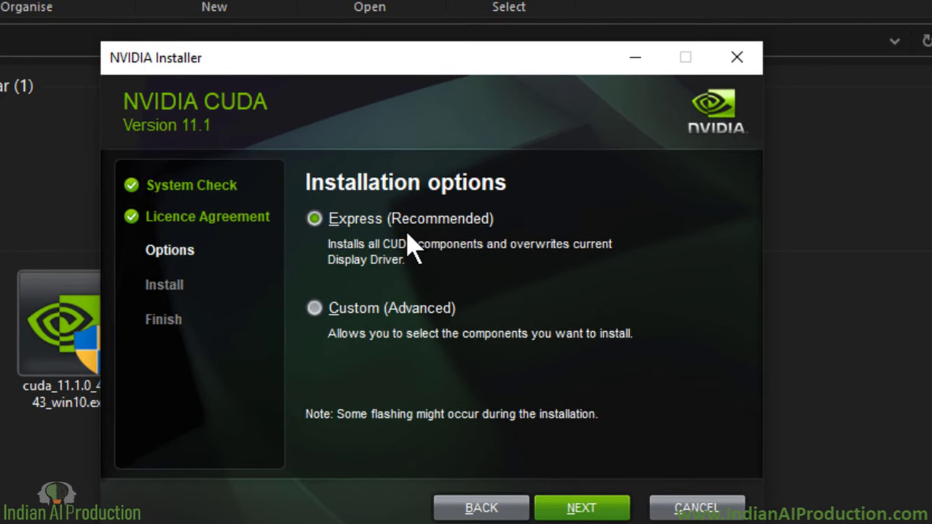
- Keep the Express (Recommended) installation option and continue to the CUDA Visual Studio Integration page
left_click(407, 233)
left_click(374, 237)
left_click(418, 247)
left_click(417, 321)
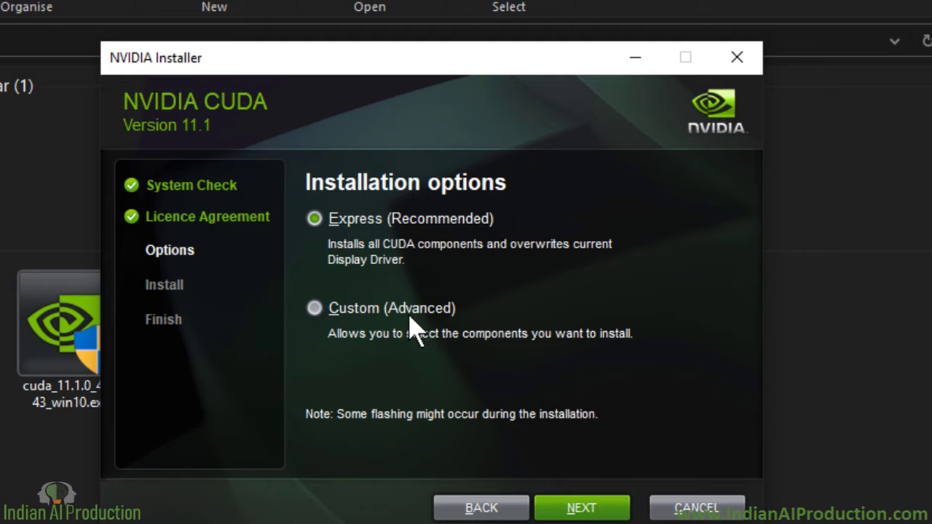
left_click(353, 249)
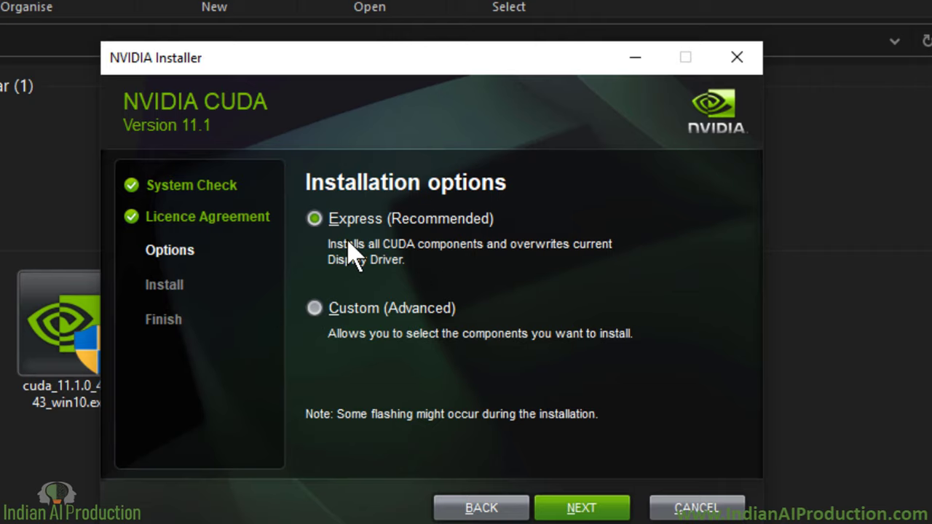
left_click(586, 508)
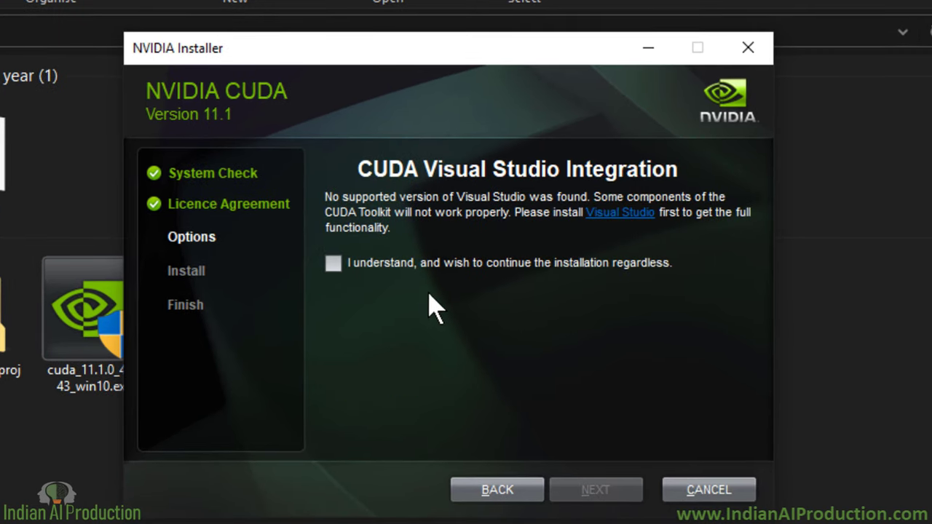
- Acknowledge the missing Visual Studio notice, choose to continue the installation regardless, and start installing CUDA
left_click(407, 200)
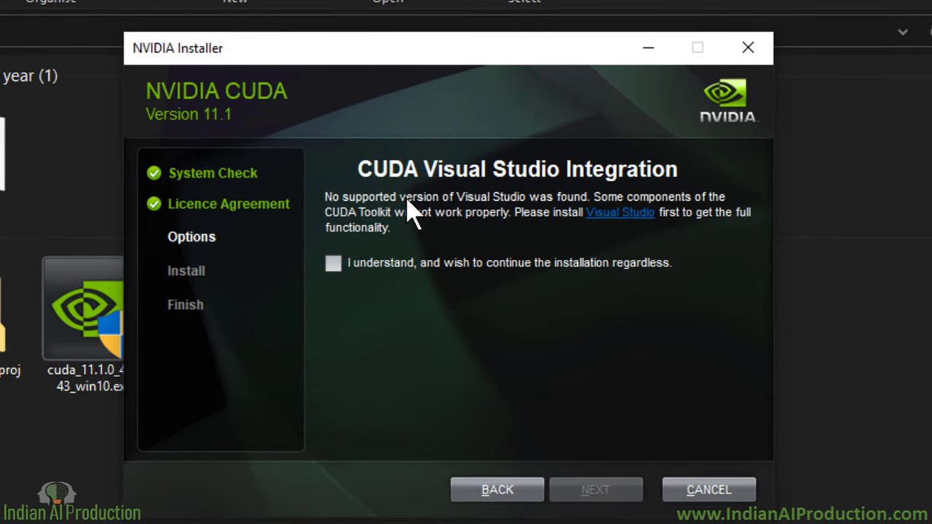
left_click(408, 205)
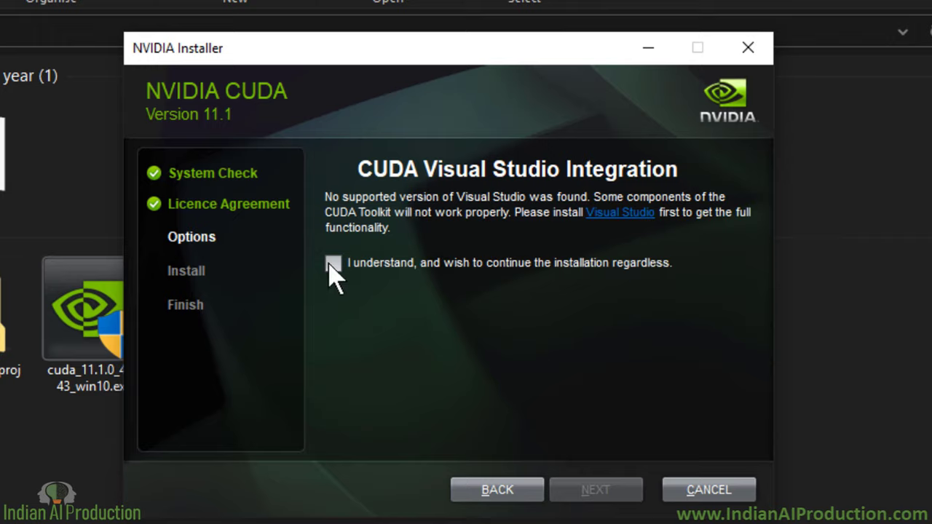
left_click(332, 263)
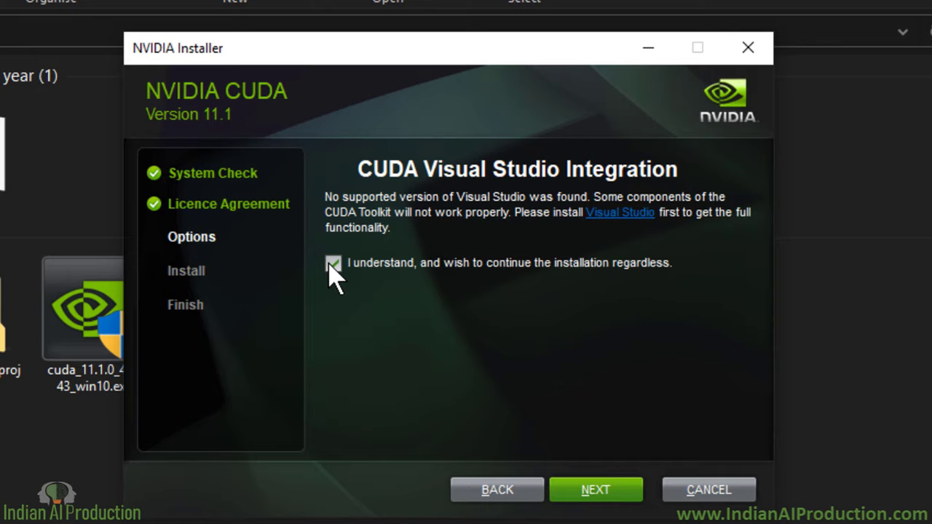
left_click(581, 494)
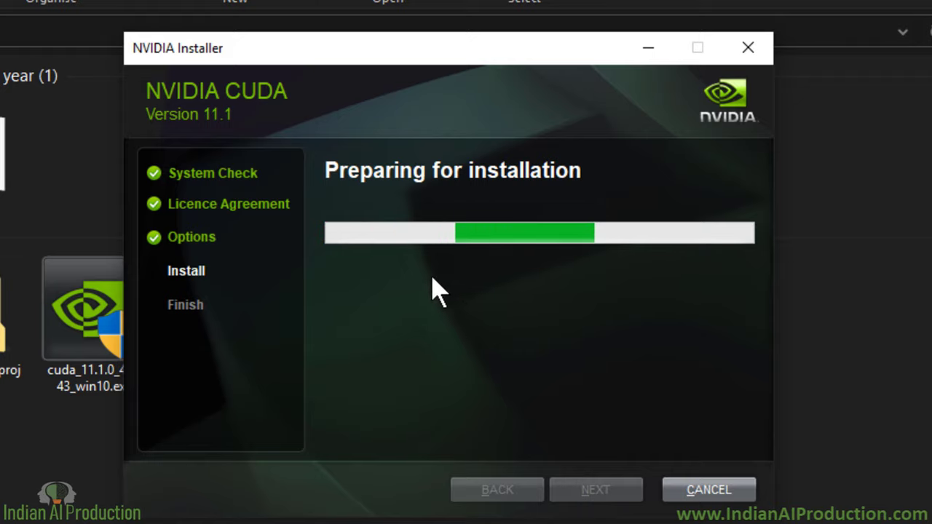
- Read through the Nsight Visual Studio Edition Summary, checking the installed components, the ones not installed and the reasons given
left_click(435, 291)
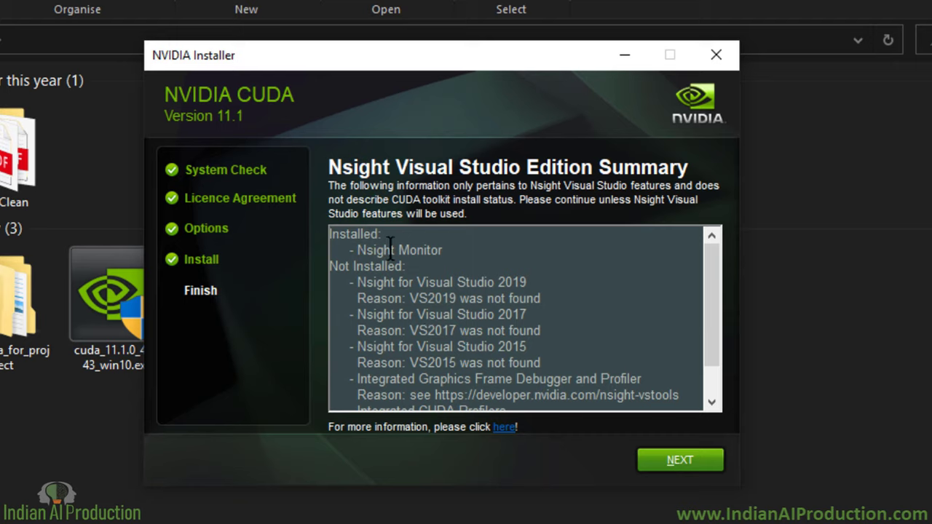
left_click_drag(383, 234, 324, 238)
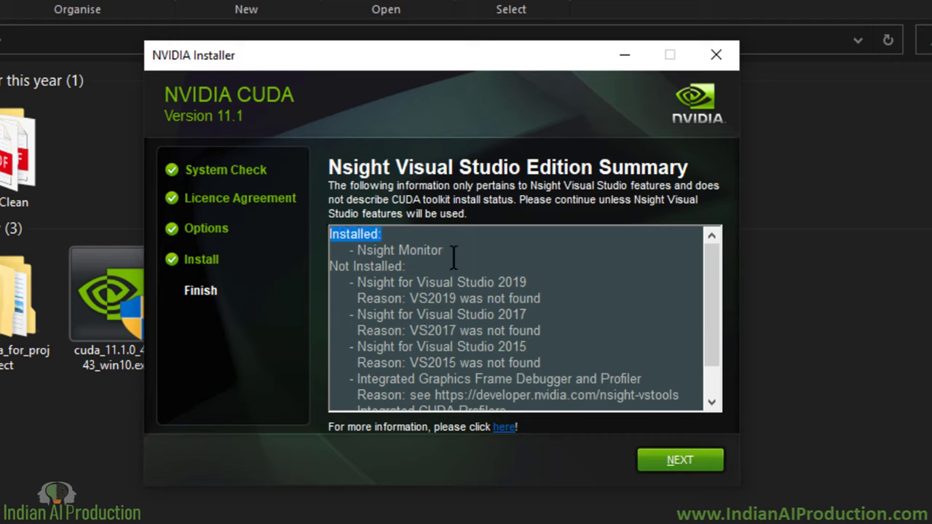
left_click_drag(452, 254, 340, 252)
left_click_drag(409, 268, 496, 378)
scroll(495, 378, "down", 1)
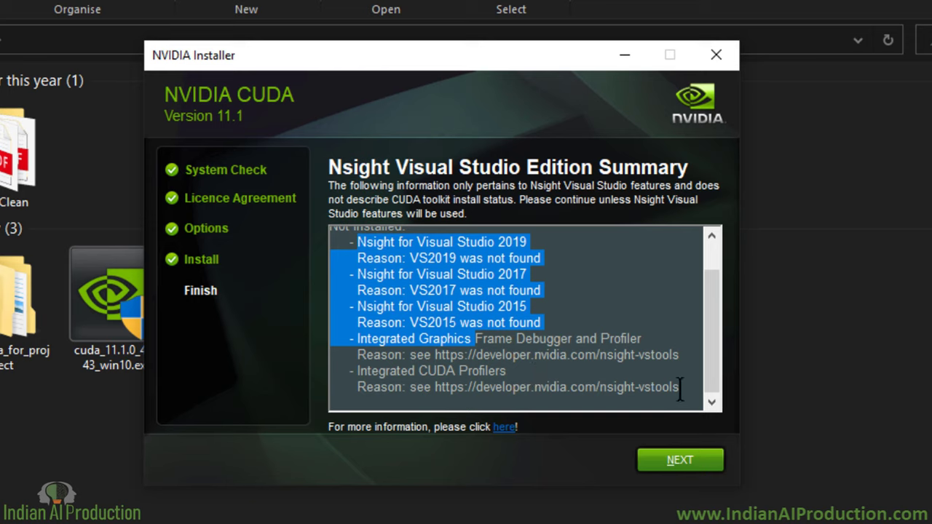
left_click_drag(680, 390, 357, 269)
scroll(471, 323, "up", 1)
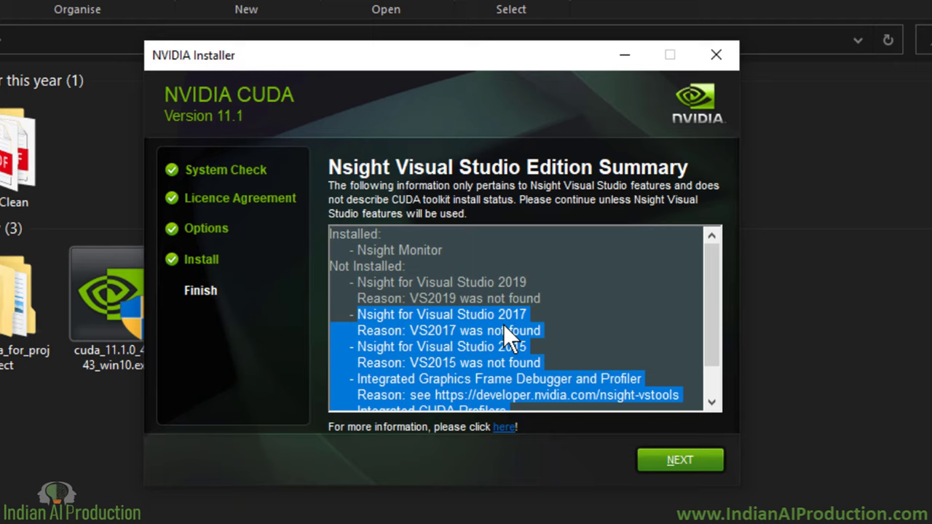
left_click_drag(559, 298, 377, 300)
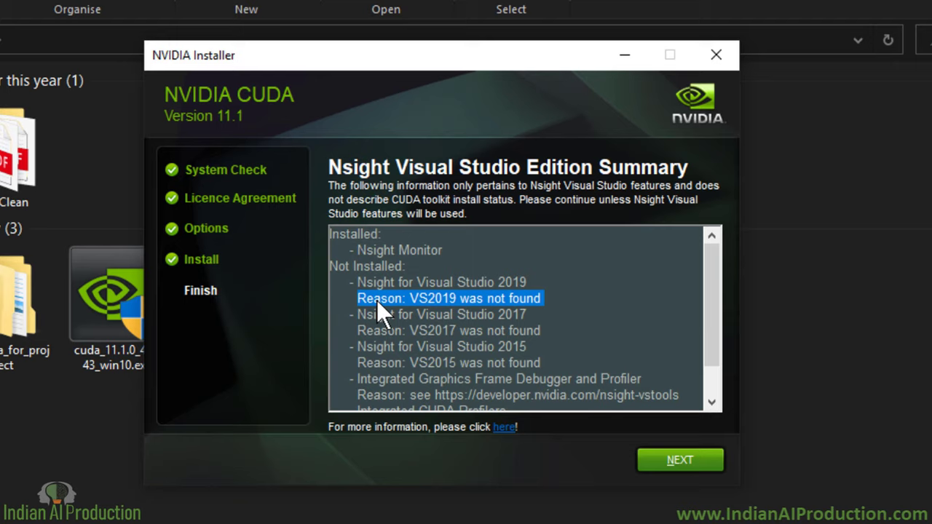
left_click_drag(559, 305, 428, 306)
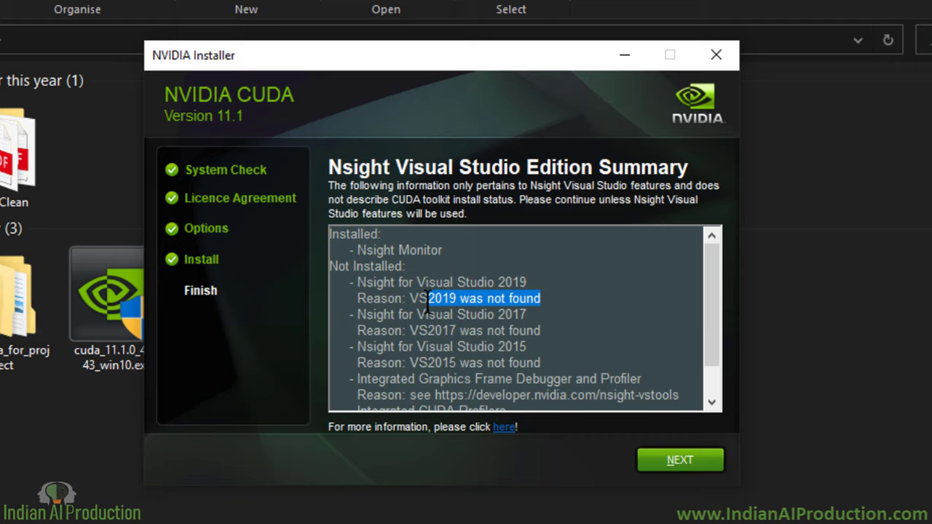
left_click(551, 298)
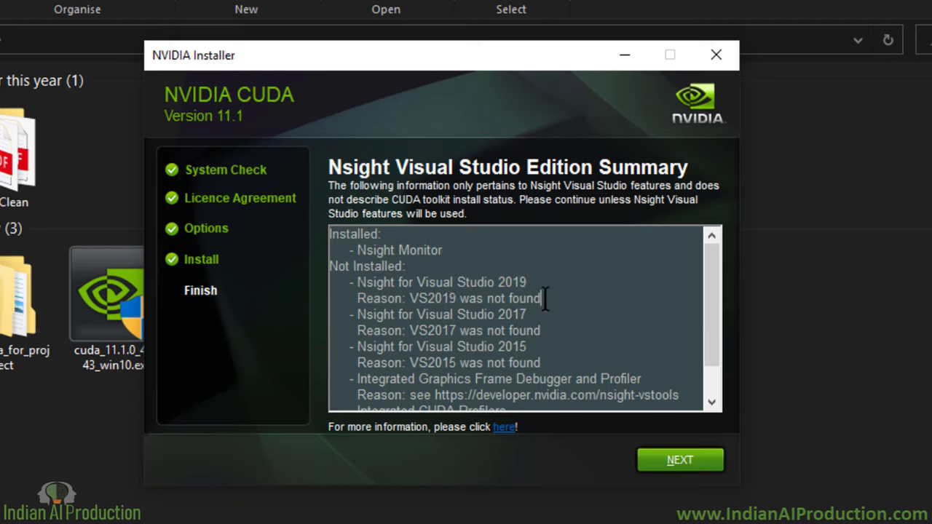
left_click_drag(551, 297, 421, 300)
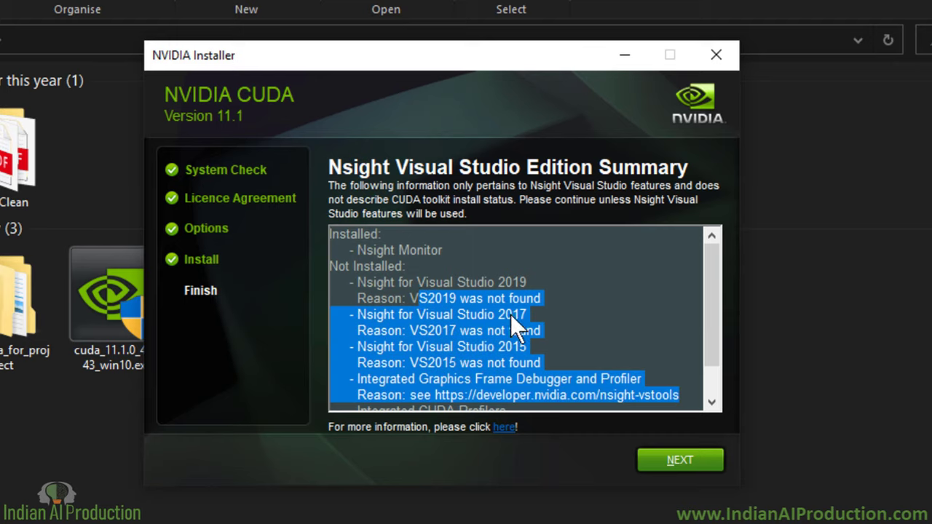
left_click(541, 330)
left_click_drag(695, 397, 344, 266)
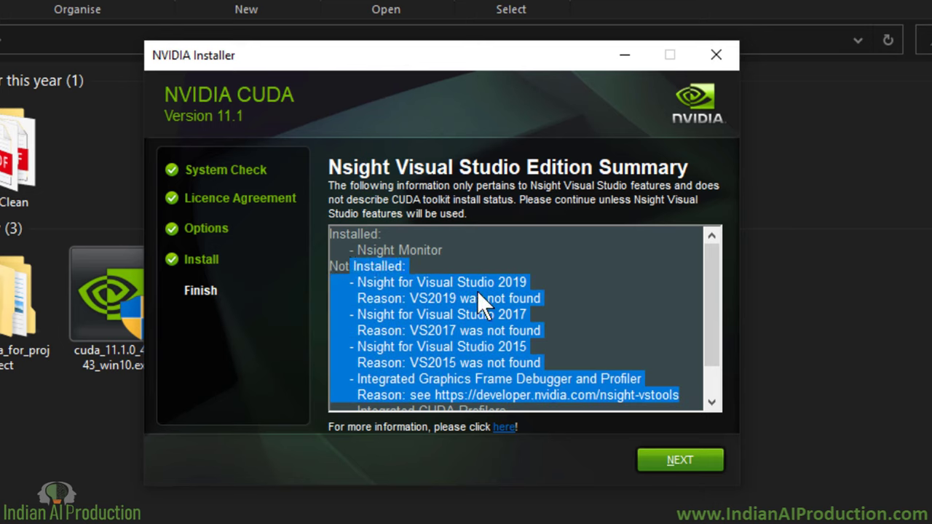
left_click(525, 347)
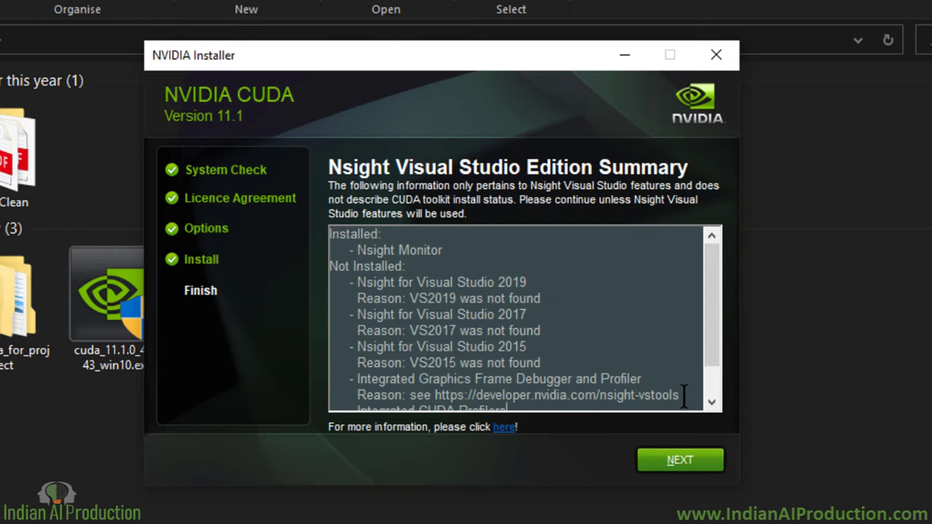
- Continue past the Nsight summary to the installer's finish page, leaving Launch Samples unticked
left_click(700, 465)
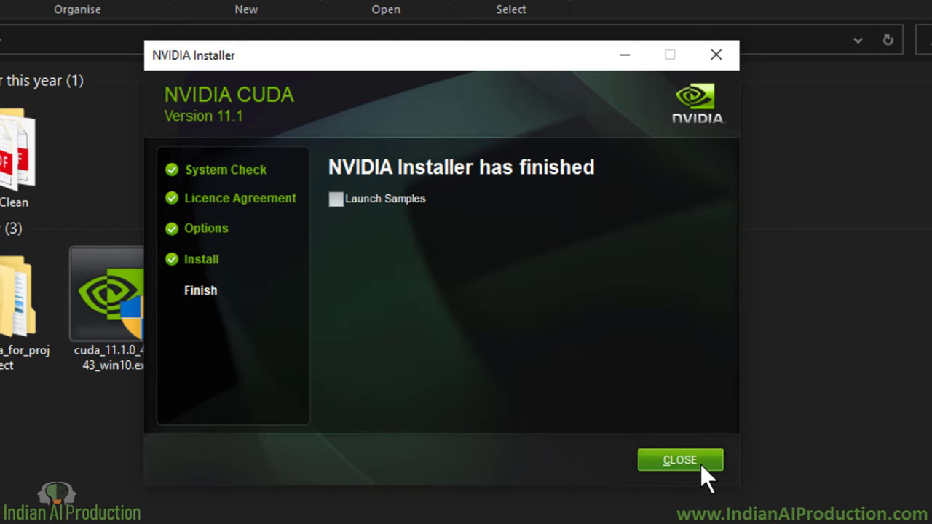
left_click(356, 207)
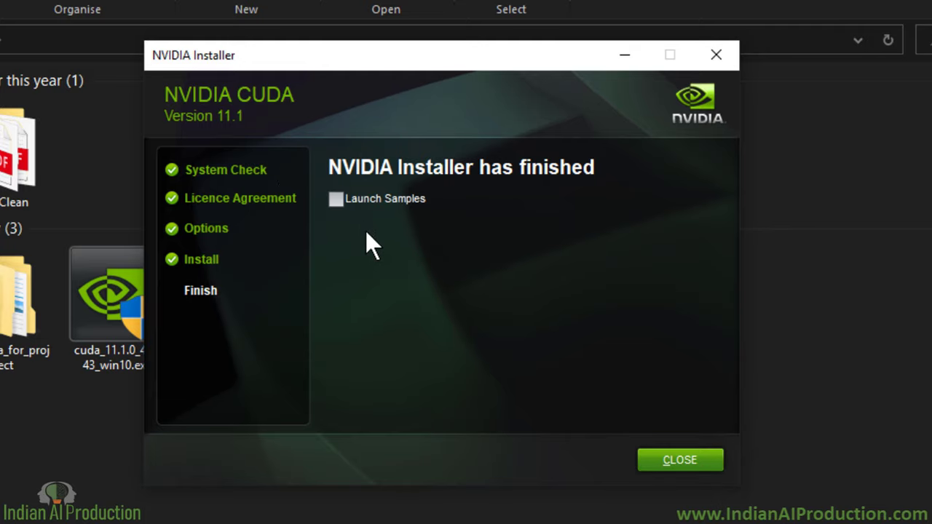
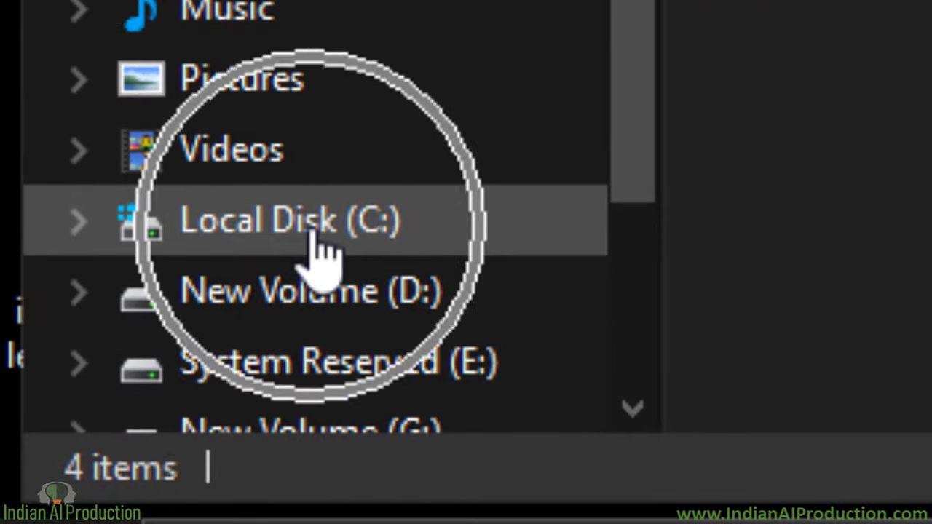
- Open the installed toolkit folder C:\Program Files\NVIDIA GPU Computing Toolkit\CUDA\v11.1
left_click(315, 233)
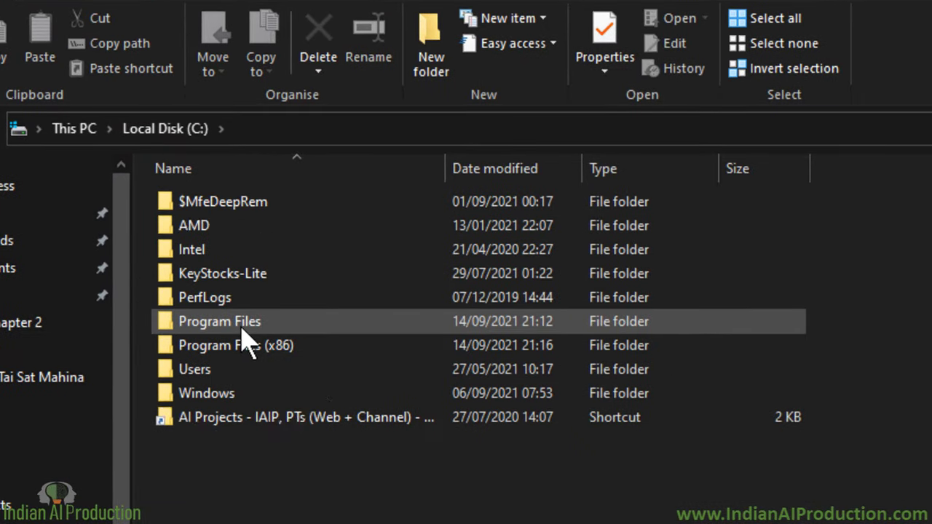
double_click(242, 326)
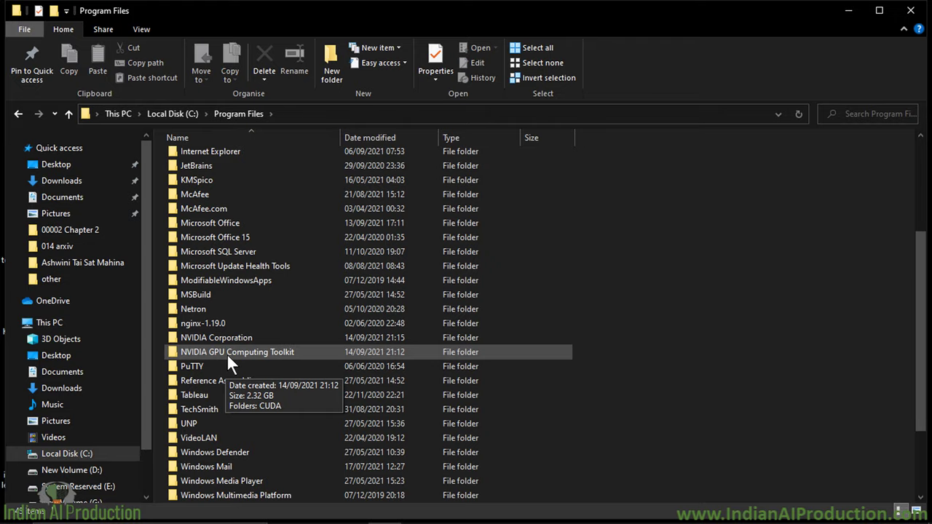
left_click(226, 353)
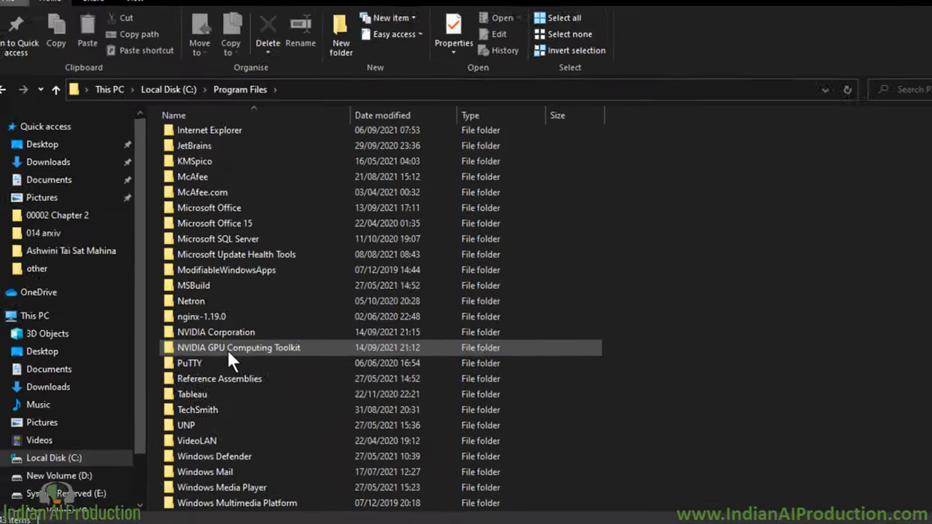
double_click(227, 350)
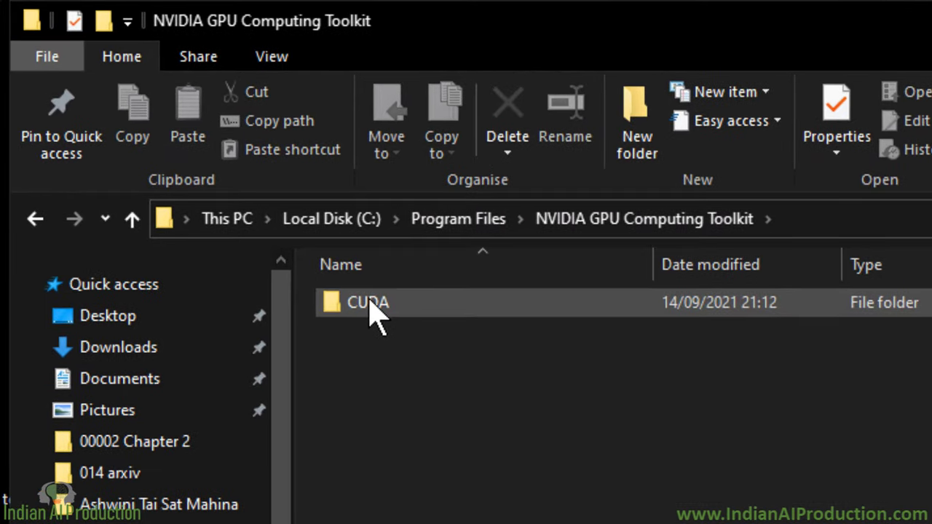
double_click(370, 305)
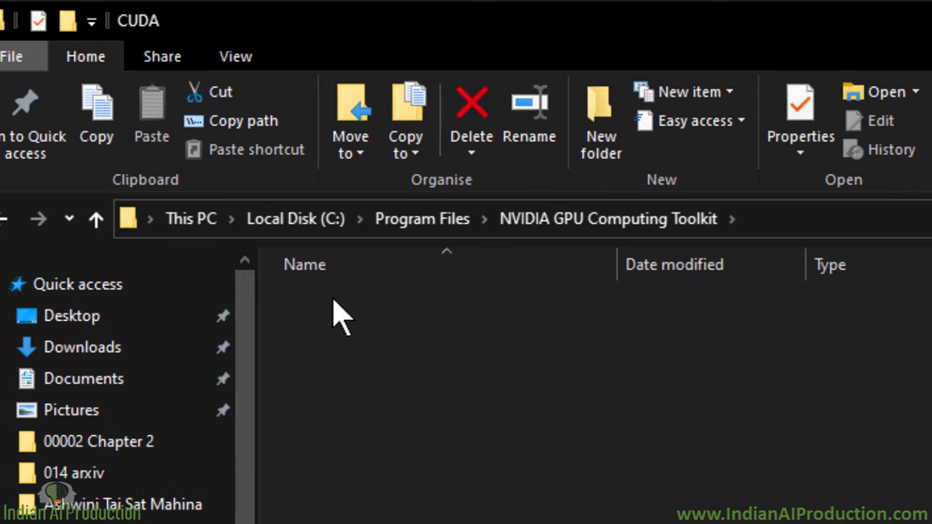
double_click(339, 319)
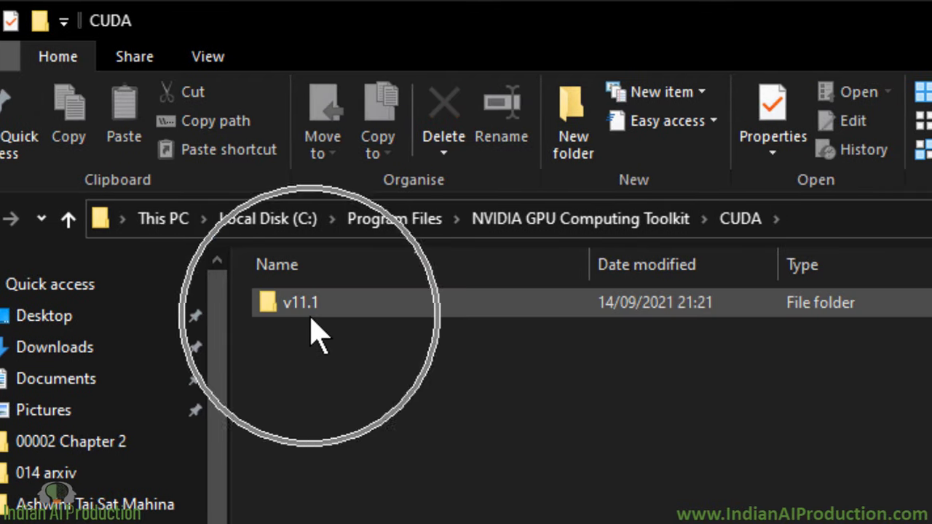
double_click(311, 318)
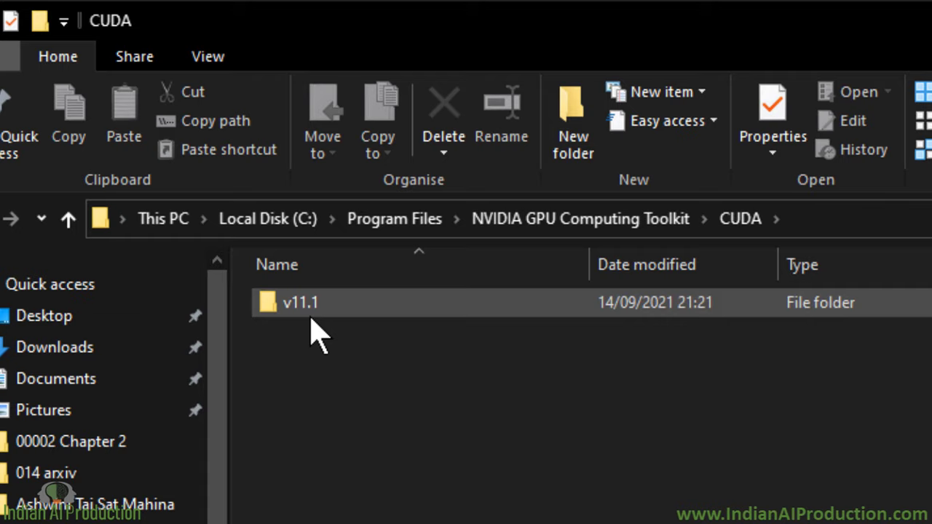
left_click(312, 306)
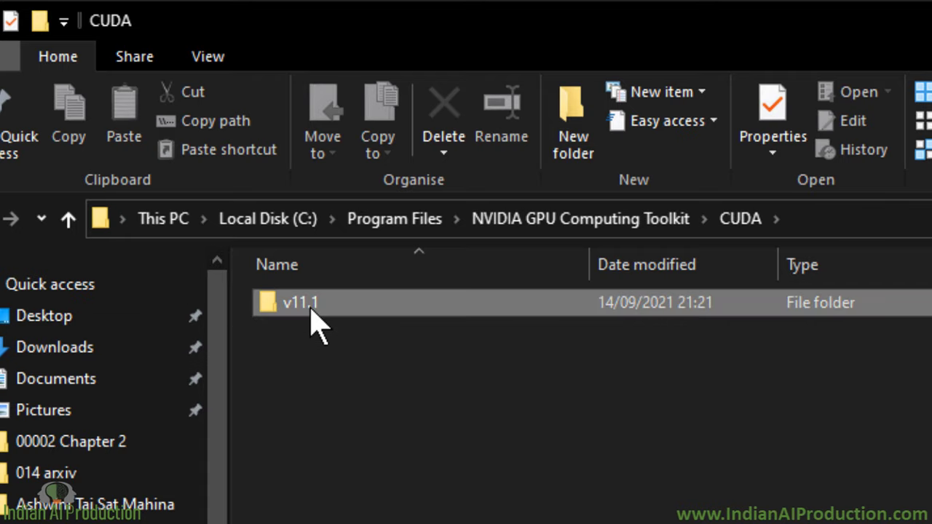
double_click(312, 306)
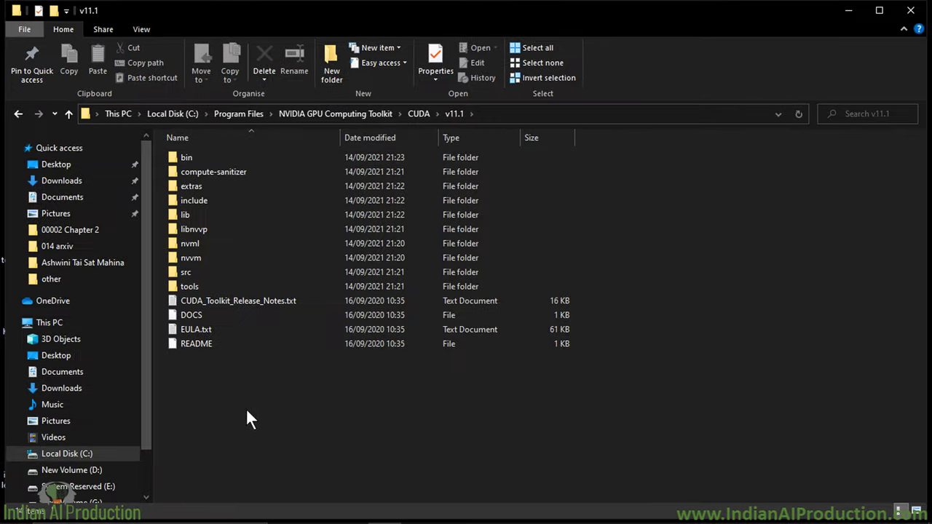
- Look over the files and subfolders in the CUDA v11.1 folder and show the folder's full path
left_click_drag(247, 436, 239, 351)
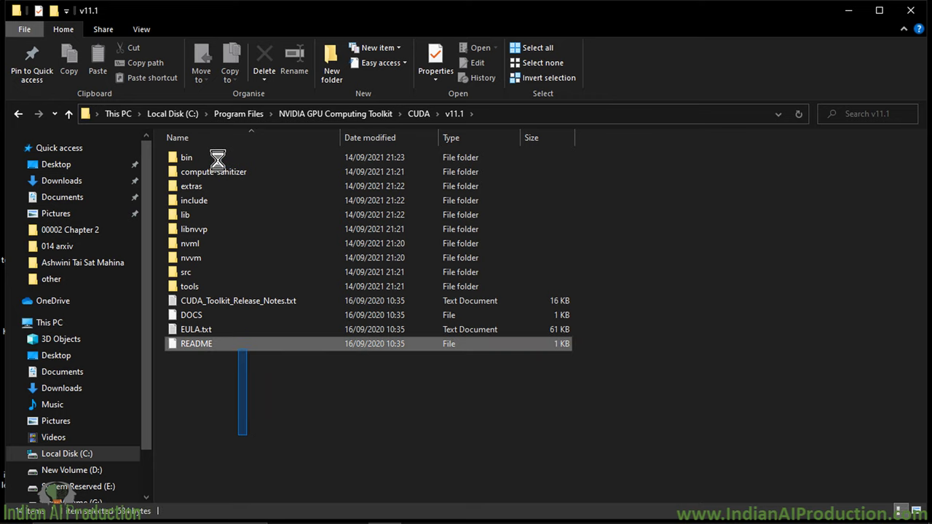
left_click_drag(217, 159, 216, 168)
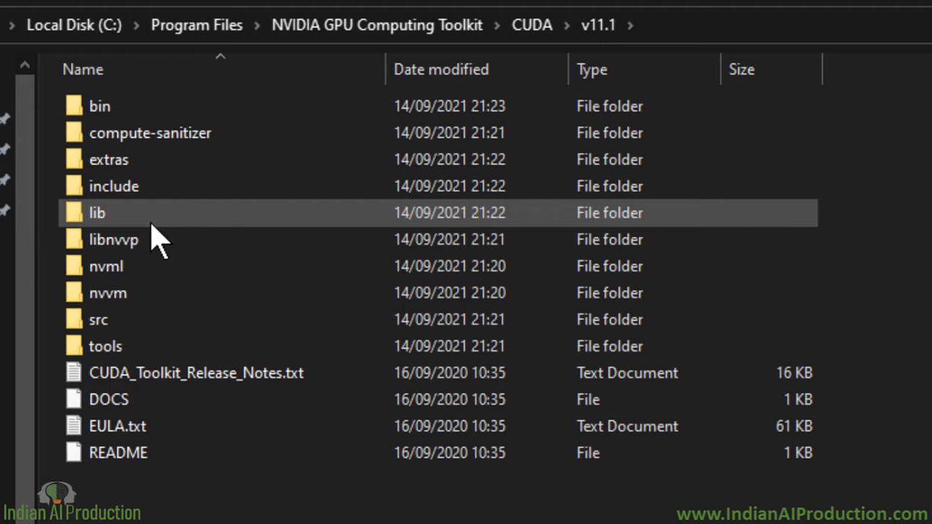
mouse_move(157, 239)
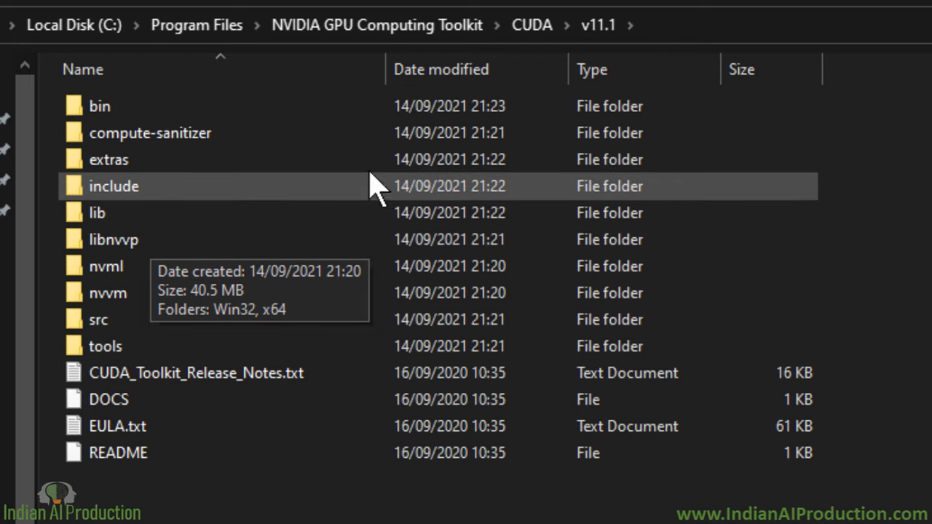
left_click(761, 29)
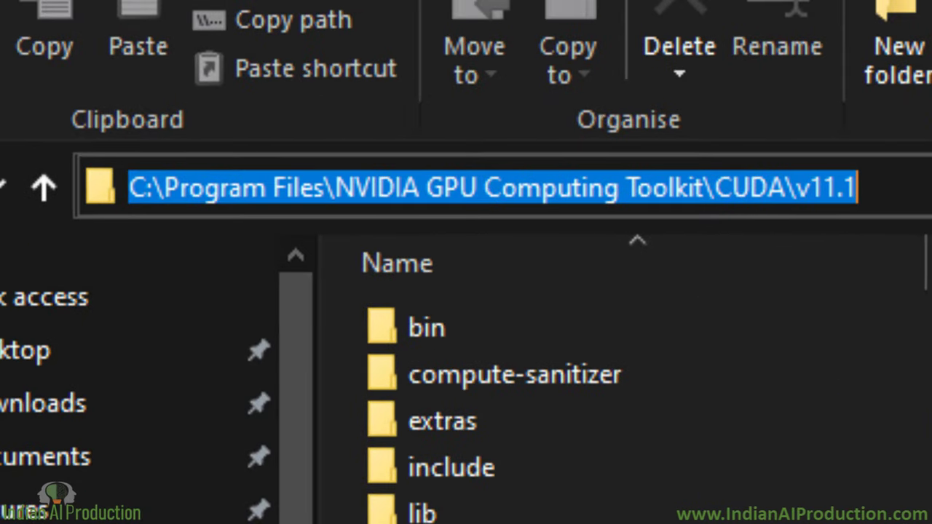
left_click(897, 209)
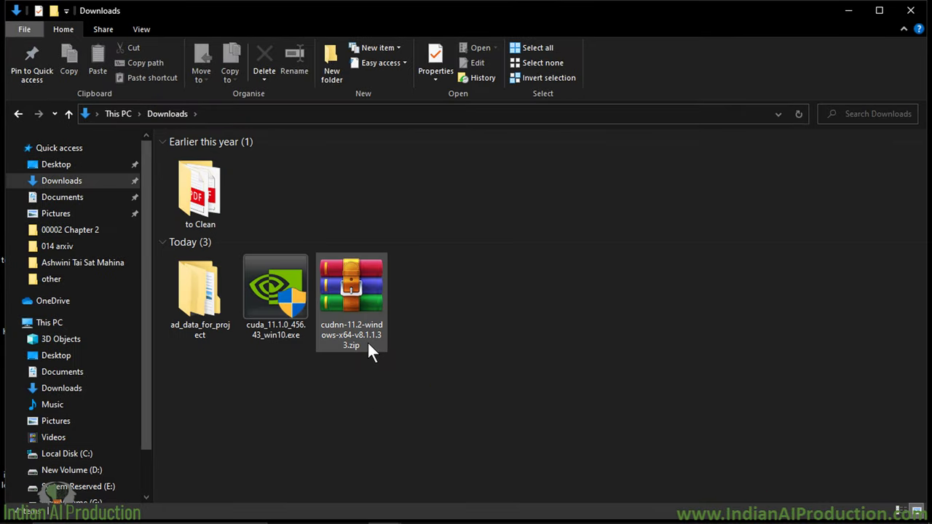
- Extract the cudnn-11.2-windows-x64-v8.1.1.33.zip archive directly into the Downloads folder
left_click(368, 347)
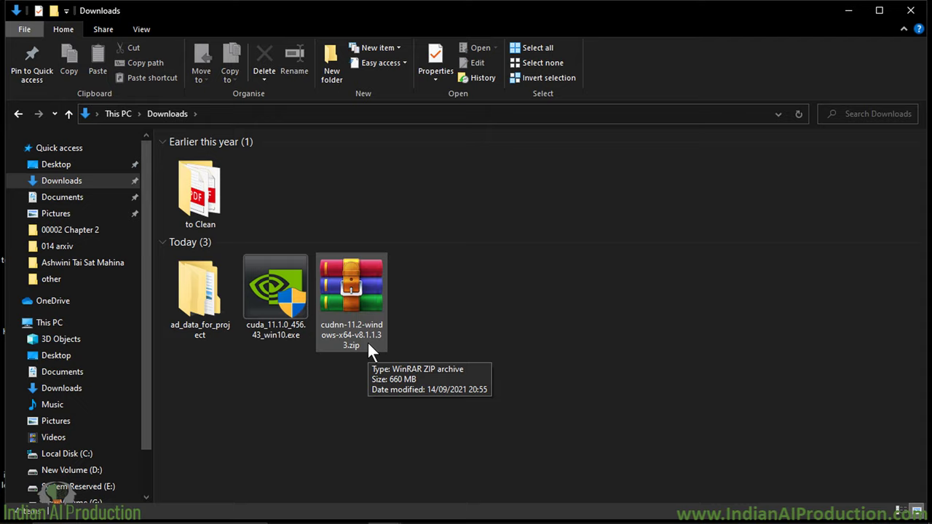
double_click(368, 346)
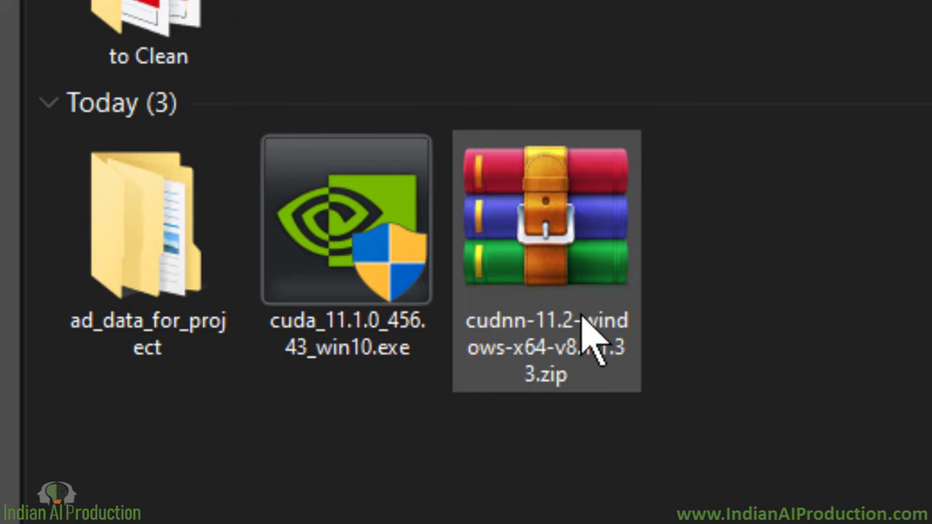
mouse_move(582, 315)
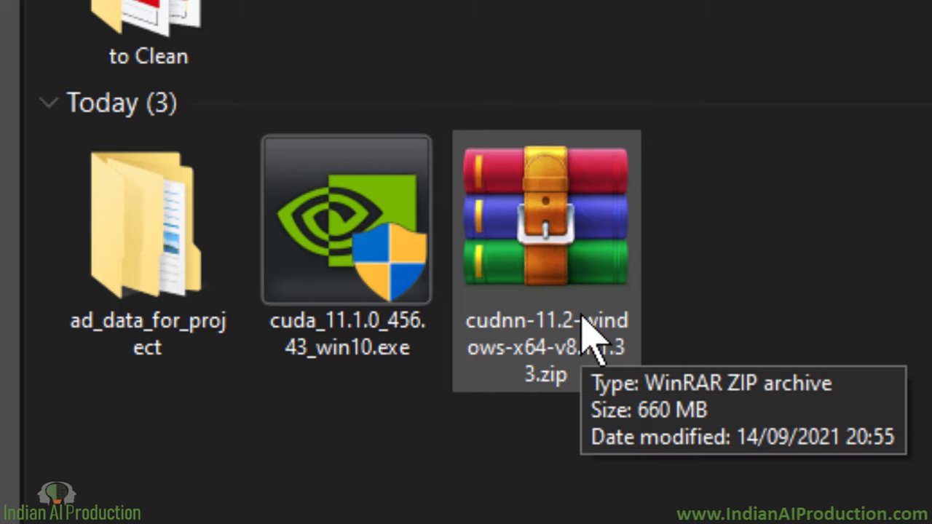
left_click(575, 308)
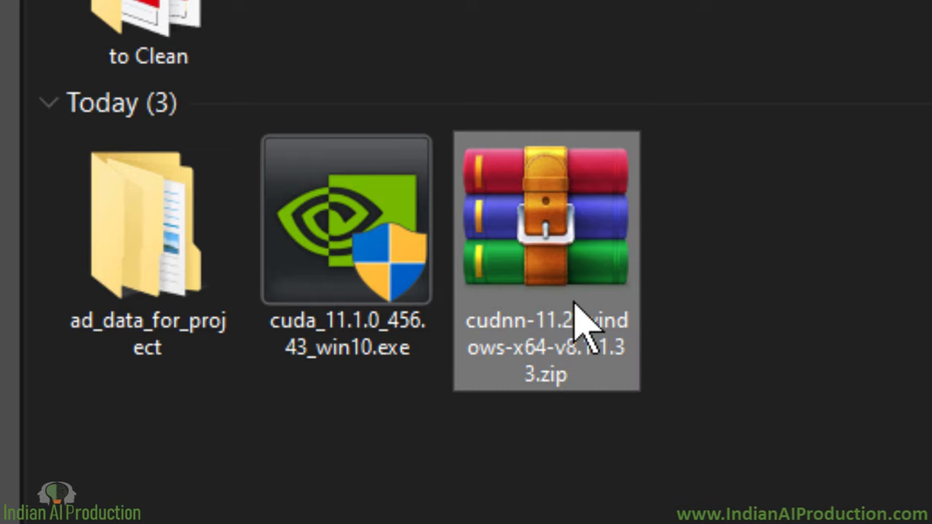
right_click(575, 305)
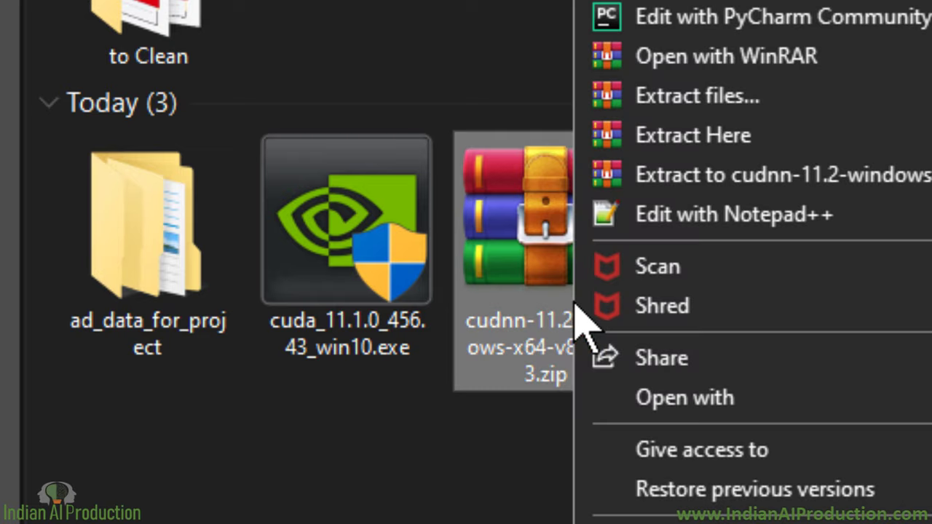
left_click(714, 134)
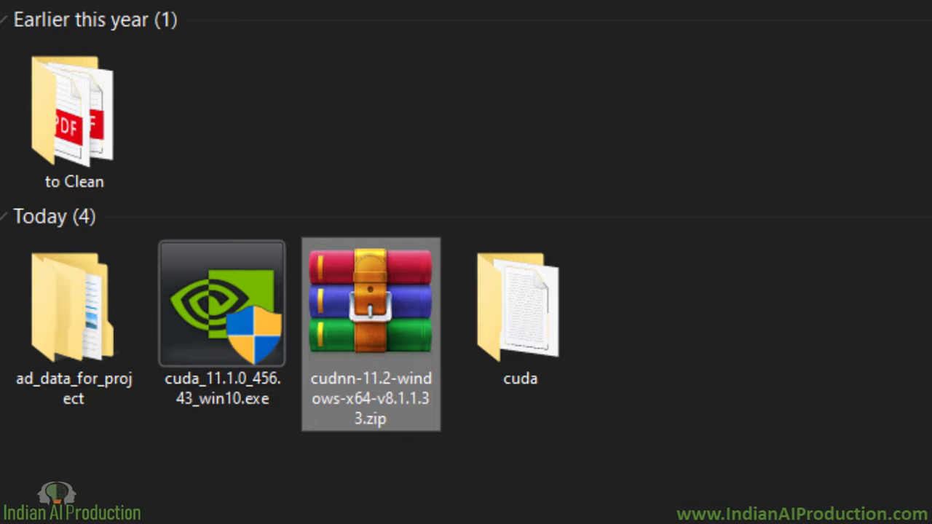
left_click(546, 327)
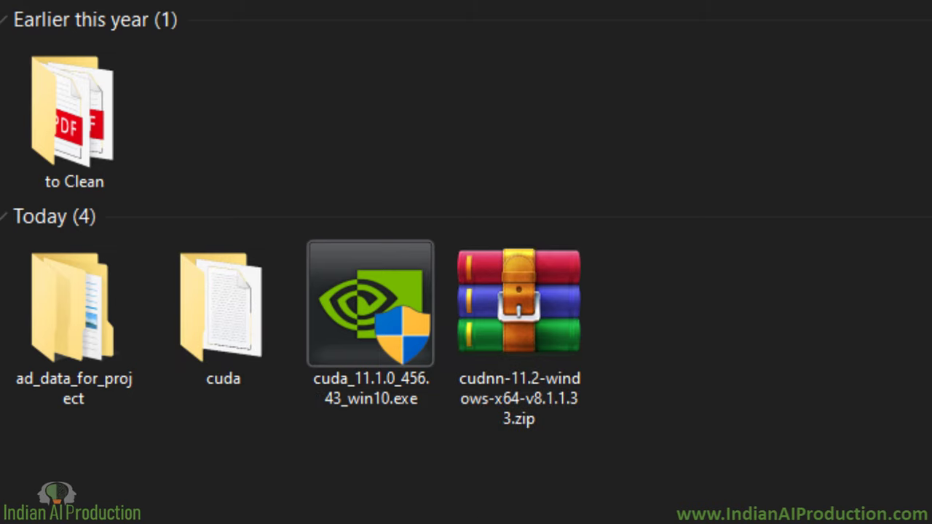
left_click(513, 419)
left_click(515, 425)
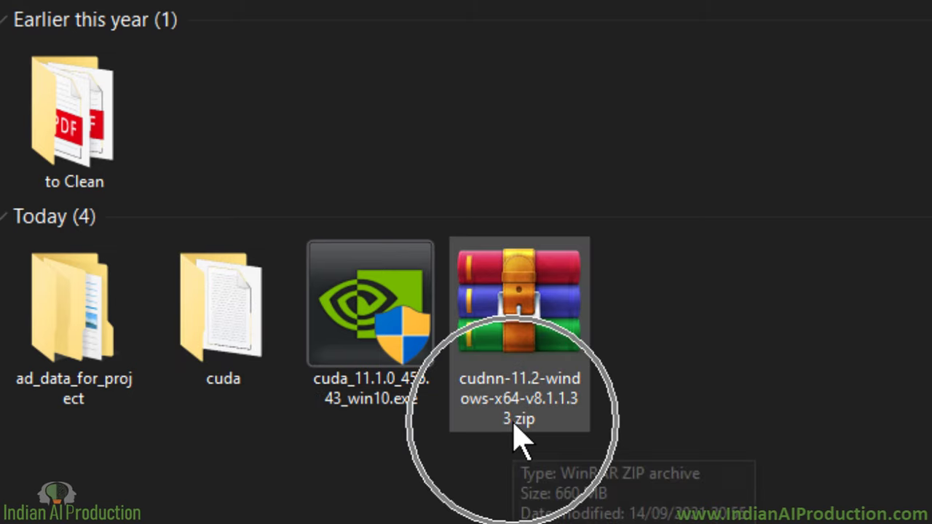
- Open the extracted cuda folder in Downloads
left_click(514, 426)
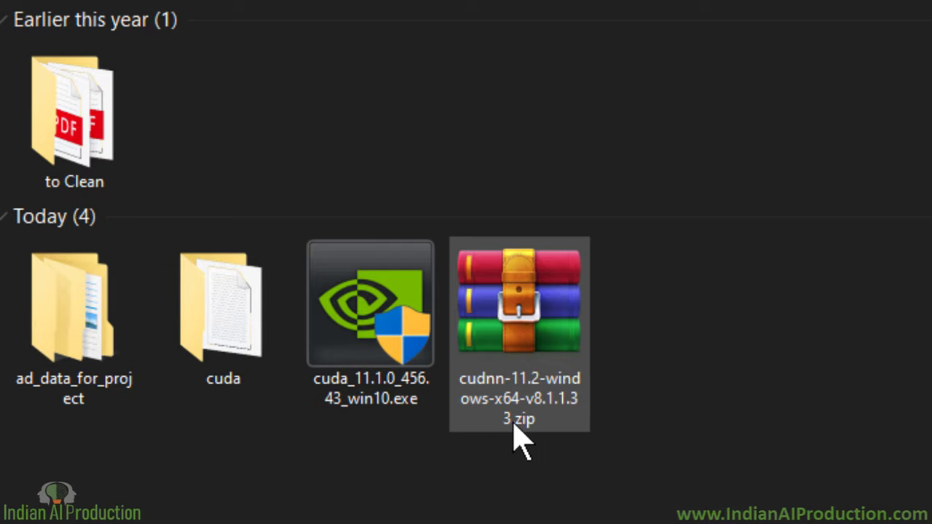
left_click(514, 425)
left_click(514, 426)
left_click(230, 368)
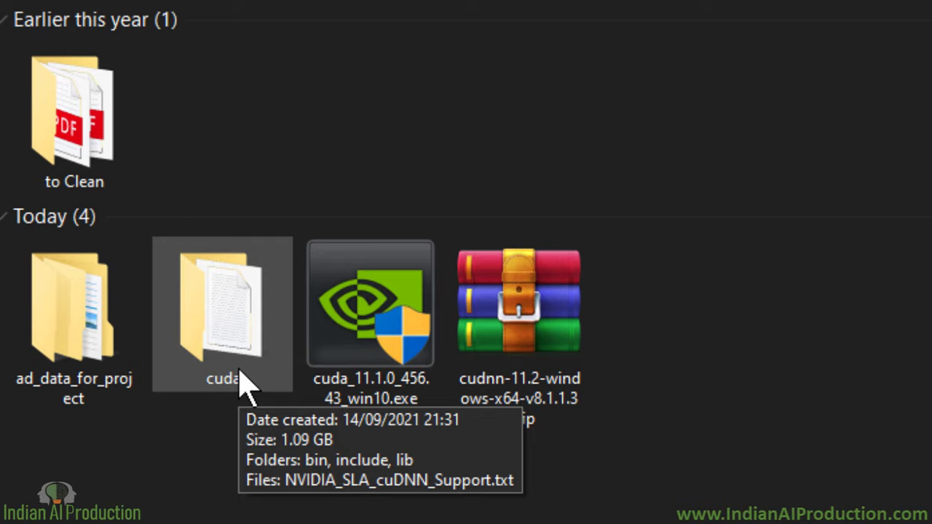
double_click(239, 368)
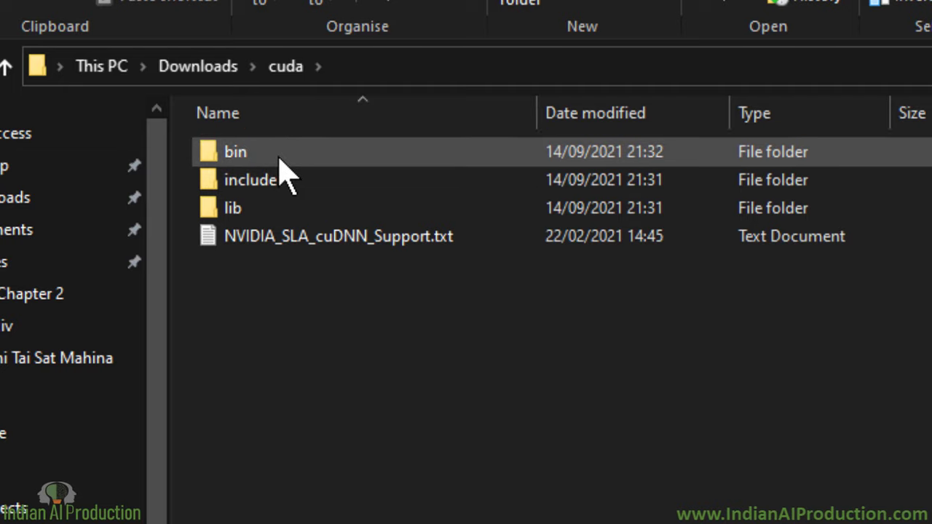
- Look over the bin, include and lib folders and the support text file in the extracted cuda folder
left_click(284, 202)
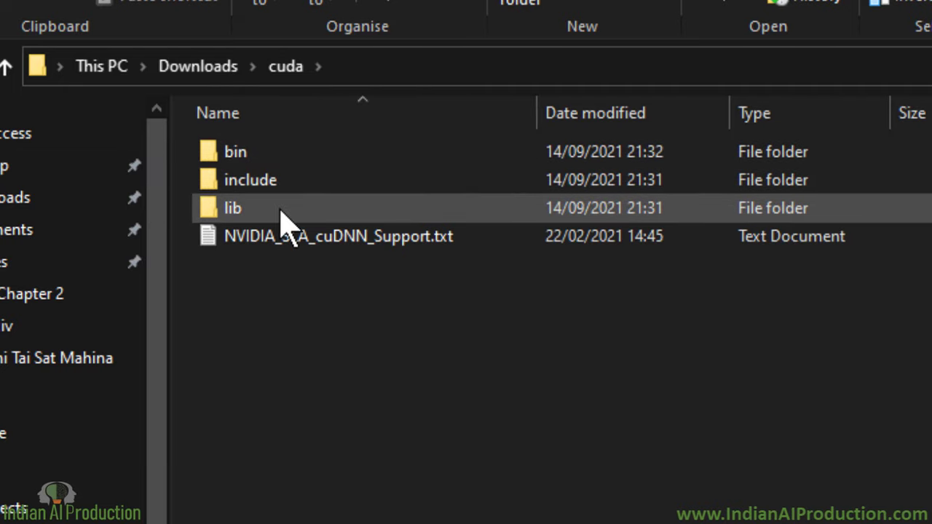
left_click(281, 219)
left_click(274, 153)
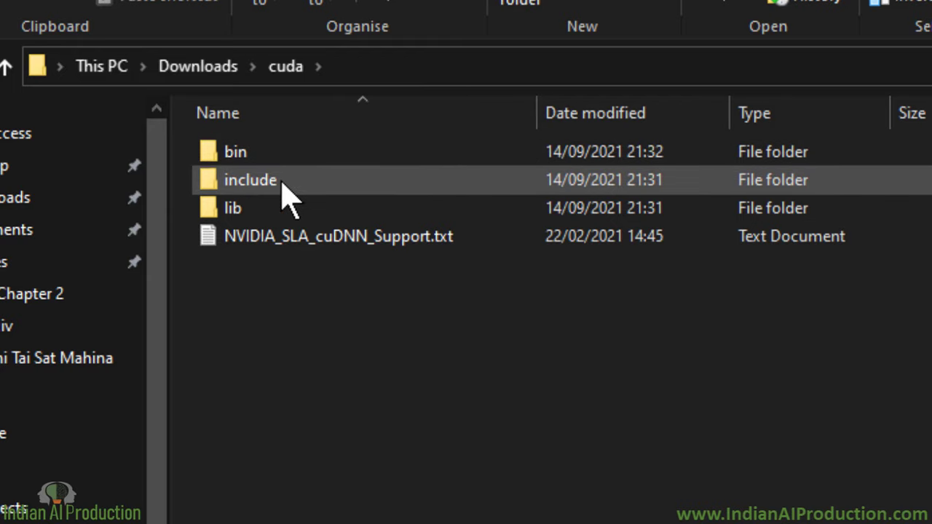
left_click(281, 180)
left_click(283, 205)
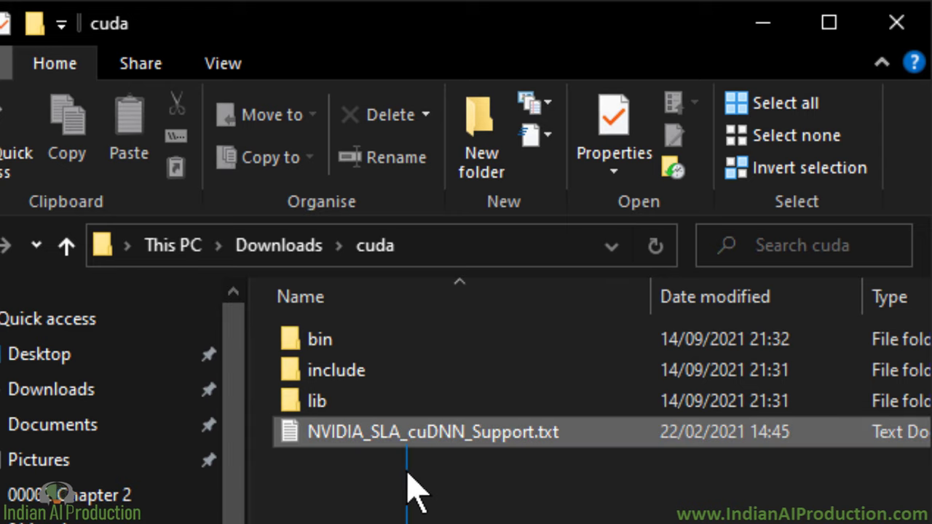
key("ctrl+a")
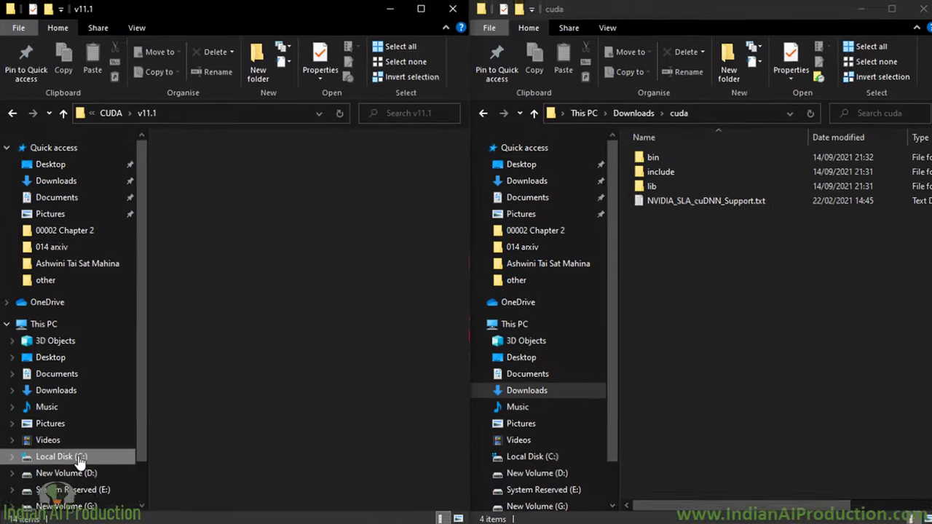
- Open C:\Program Files\NVIDIA GPU Computing Toolkit\CUDA\v11.1 alongside the extracted cuda folder
left_click(61, 454)
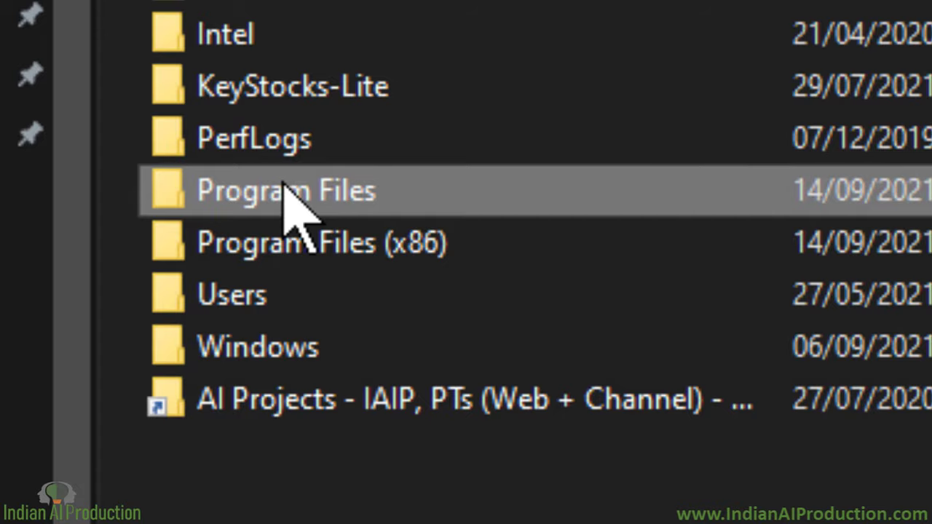
double_click(288, 187)
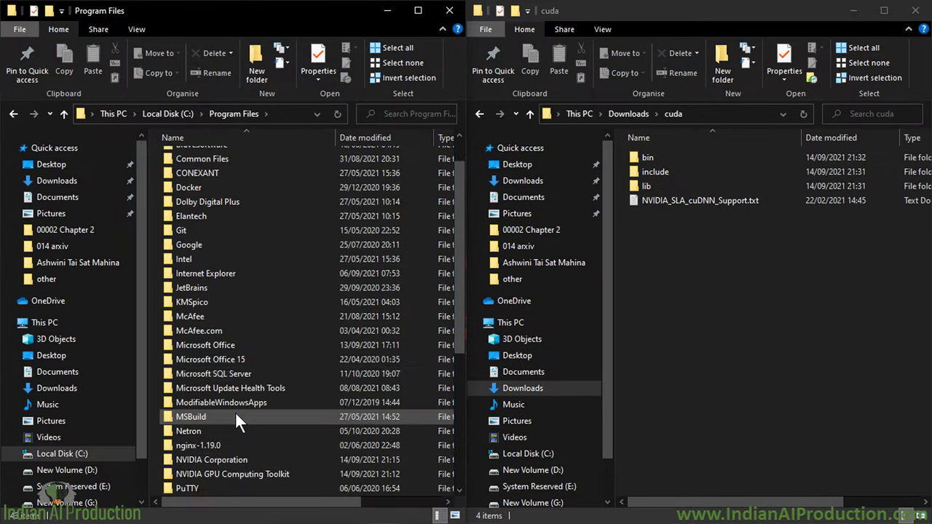
scroll(235, 414, "down", 2)
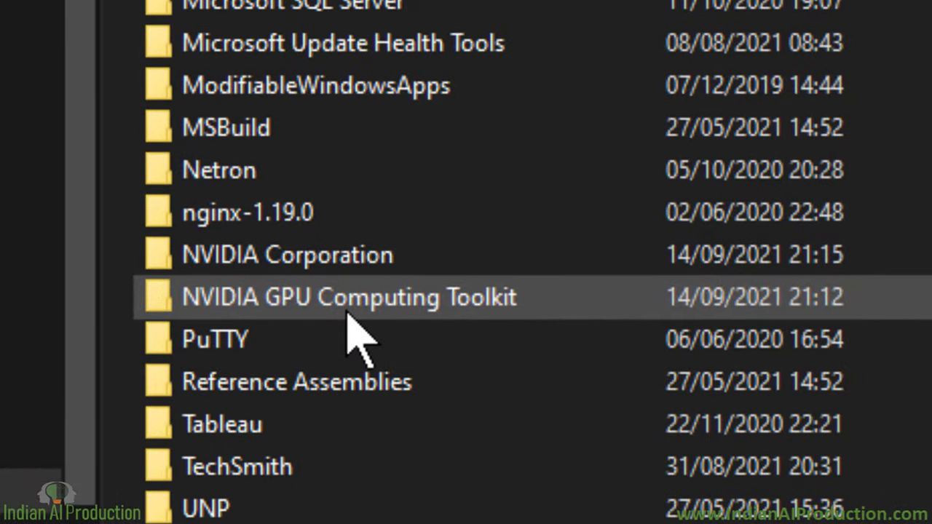
left_click(233, 347)
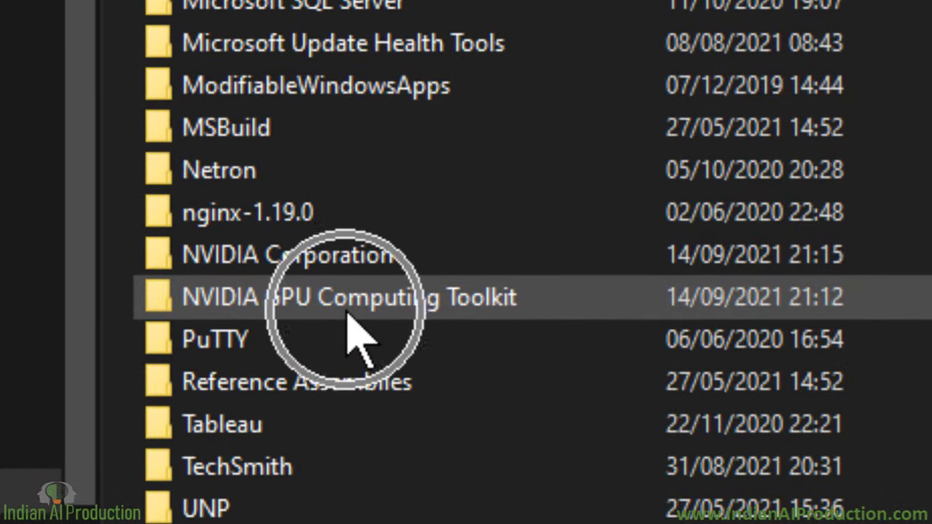
double_click(348, 314)
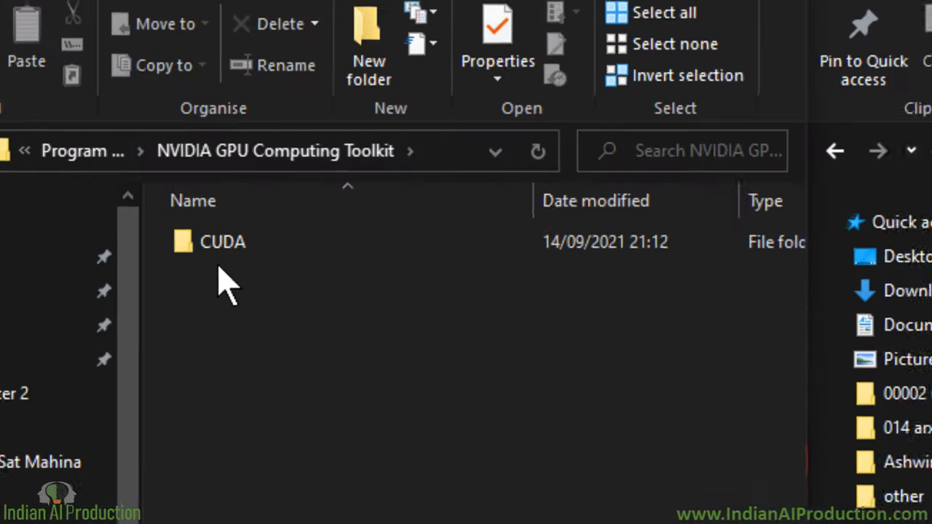
left_click(220, 248)
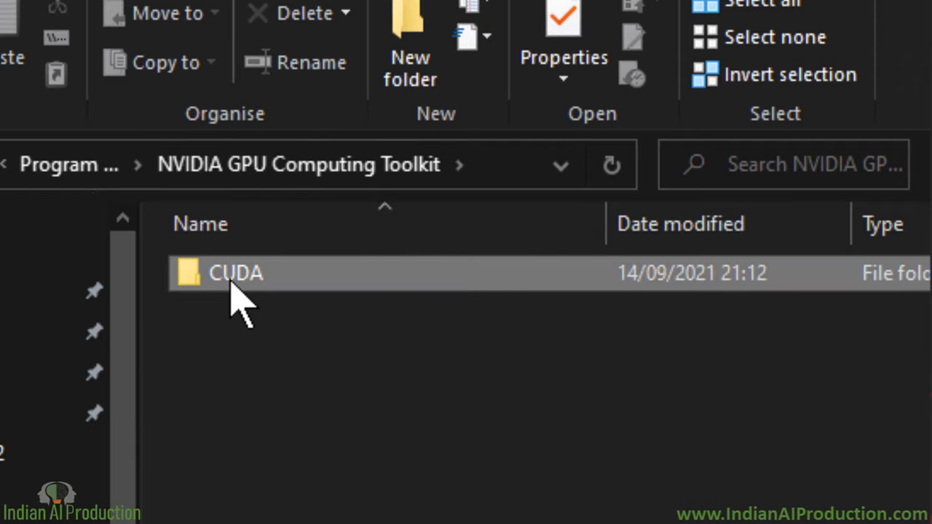
double_click(232, 284)
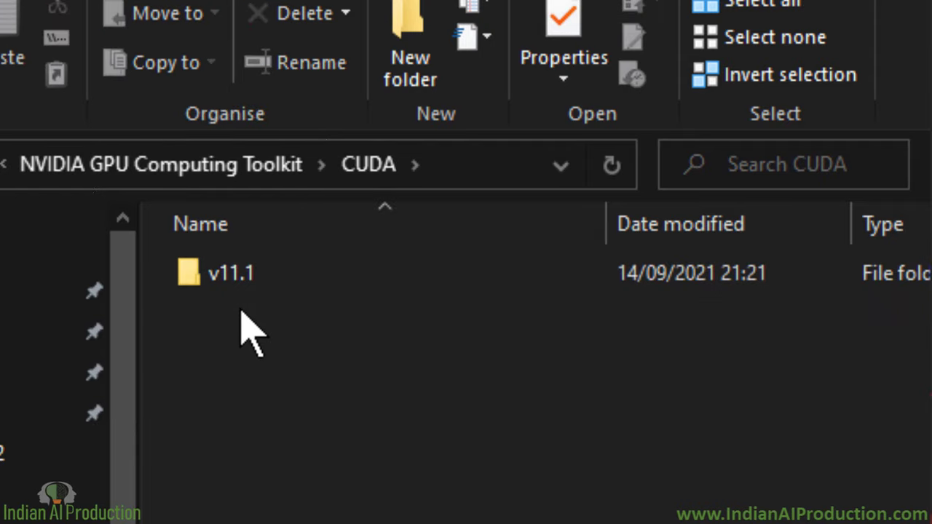
left_click(239, 272)
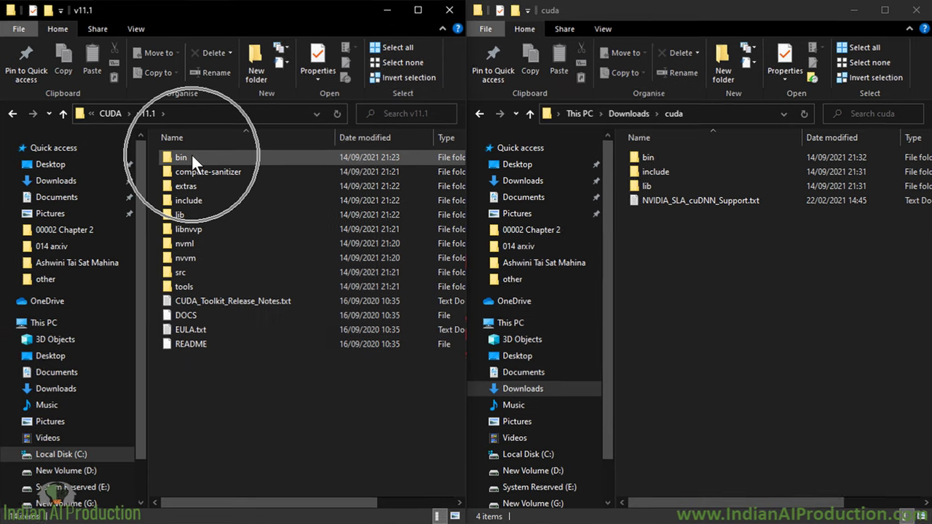
- Open the bin subfolder of the extracted cuda folder and look over its cuDNN DLL files
mouse_move(191, 153)
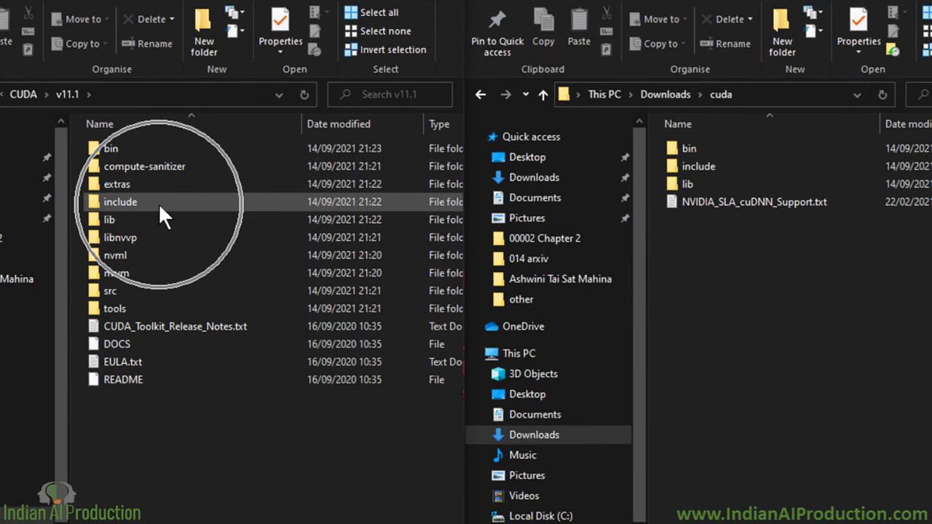
mouse_move(158, 203)
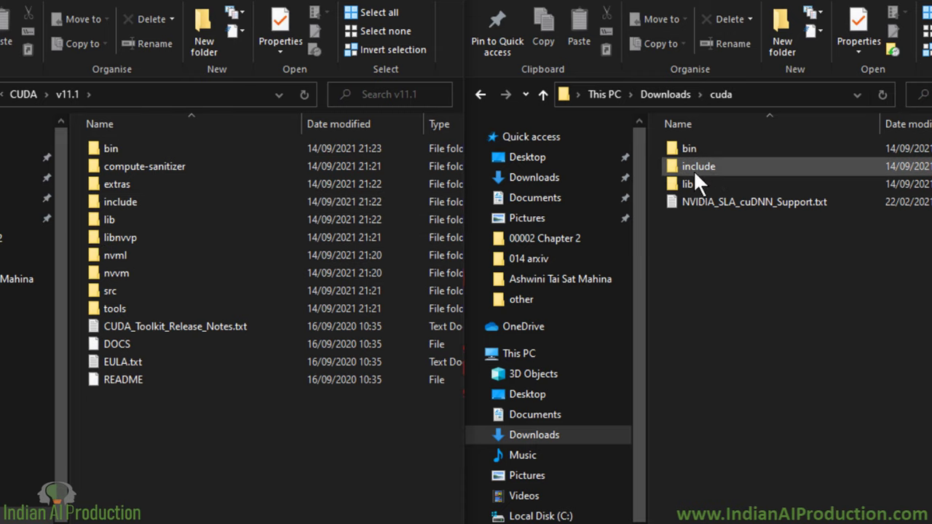
mouse_move(211, 226)
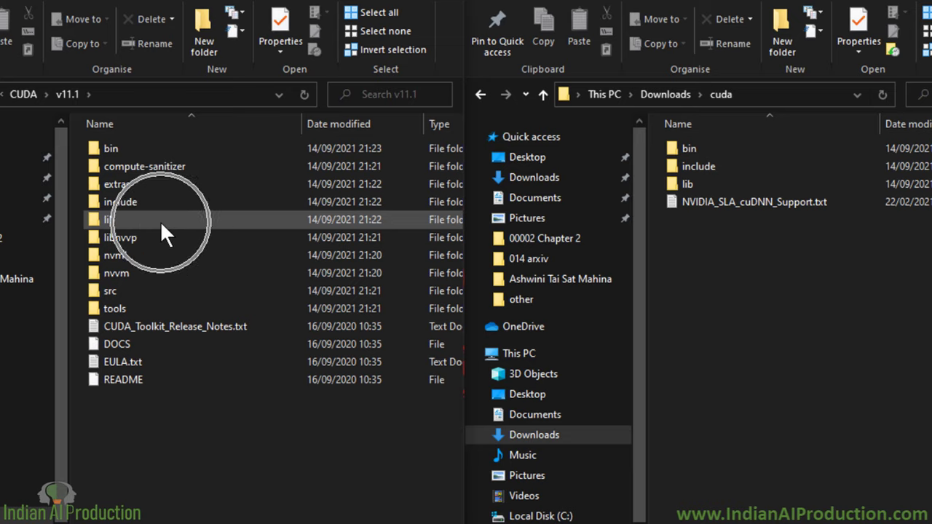
mouse_move(160, 221)
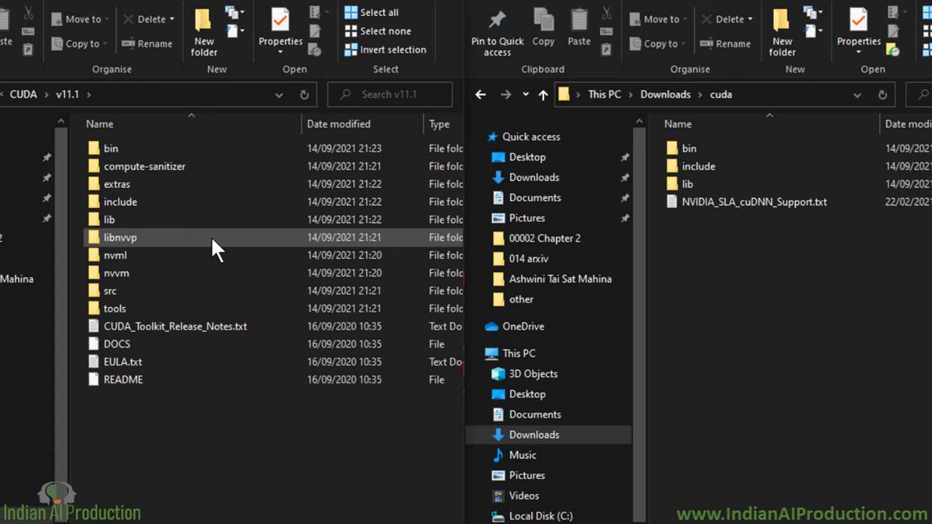
double_click(710, 147)
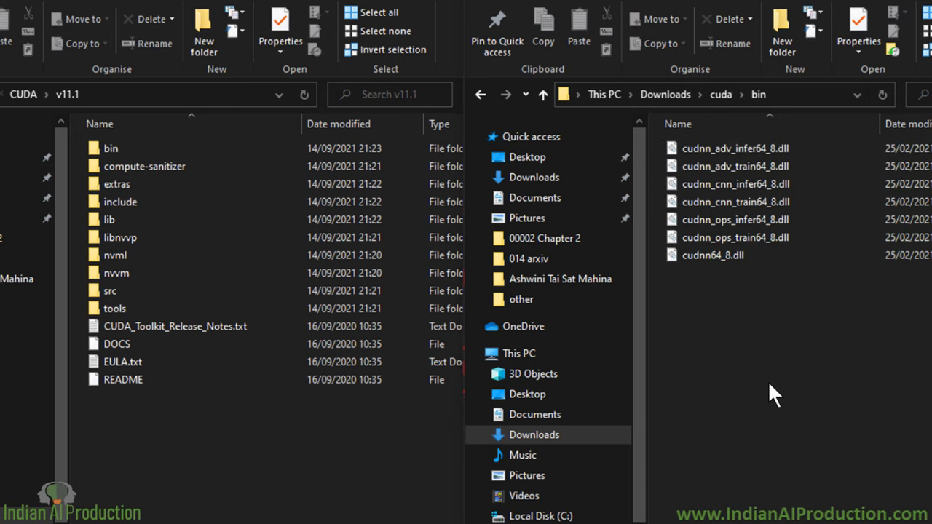
left_click_drag(768, 382, 753, 140)
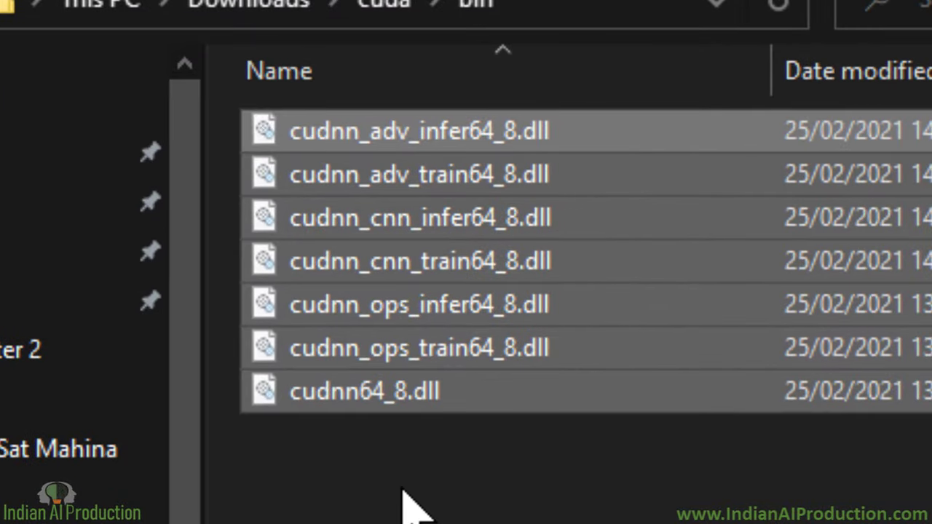
left_click(731, 291)
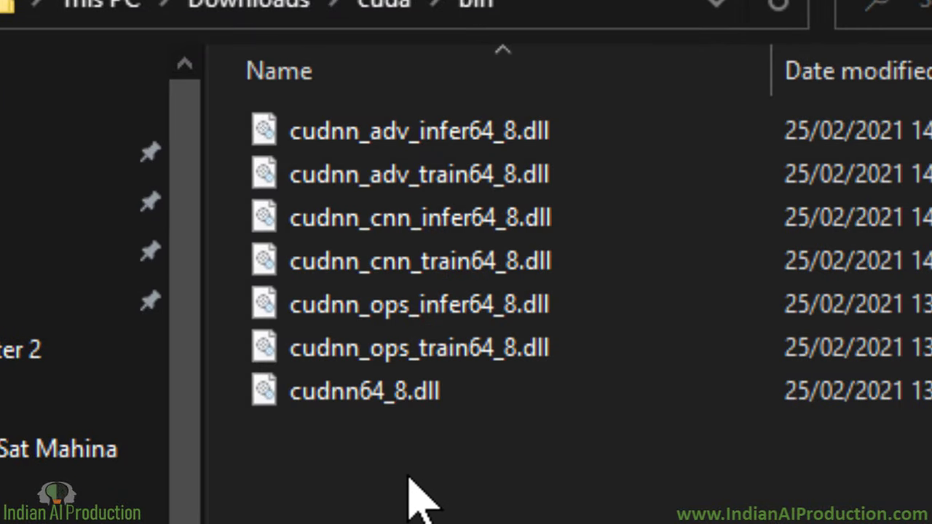
left_click(430, 421)
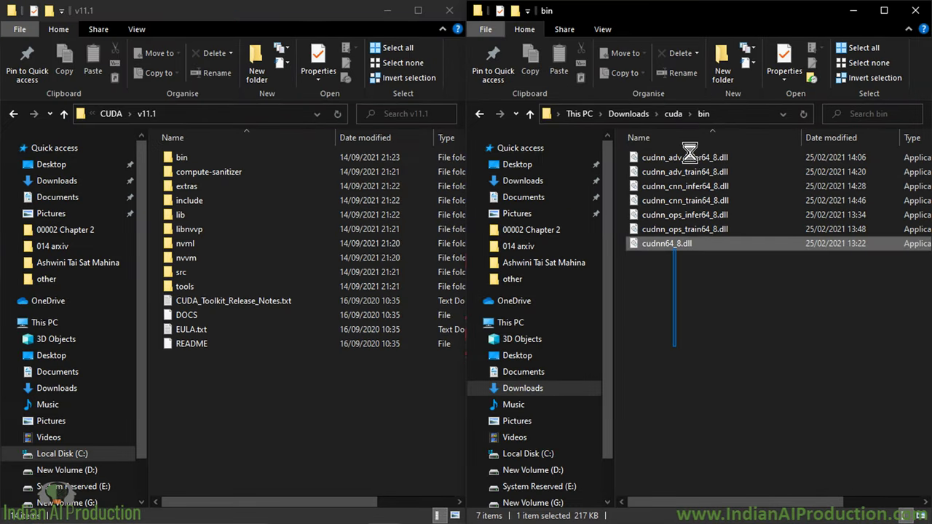
left_click_drag(689, 152, 689, 153)
left_click(695, 316)
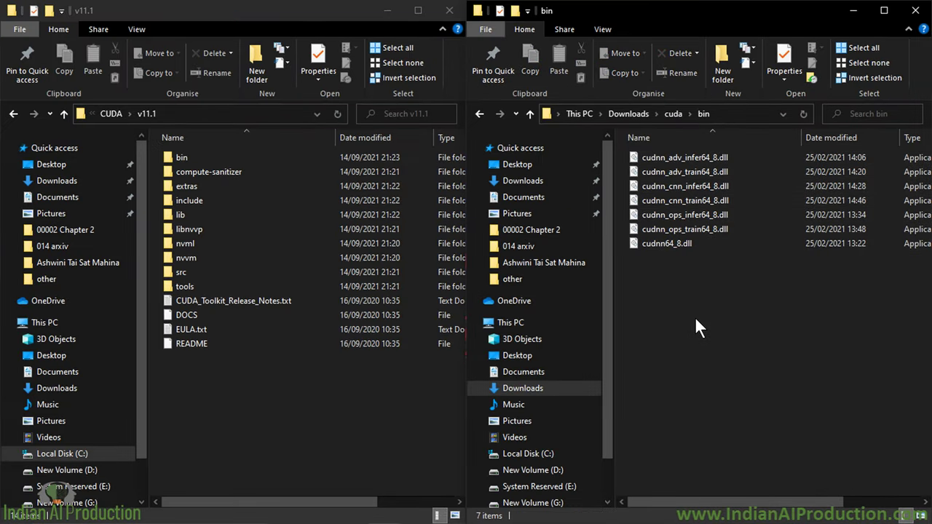
- Open the bin folder of the CUDA v11.1 installation and select all its items to check their count
double_click(182, 159)
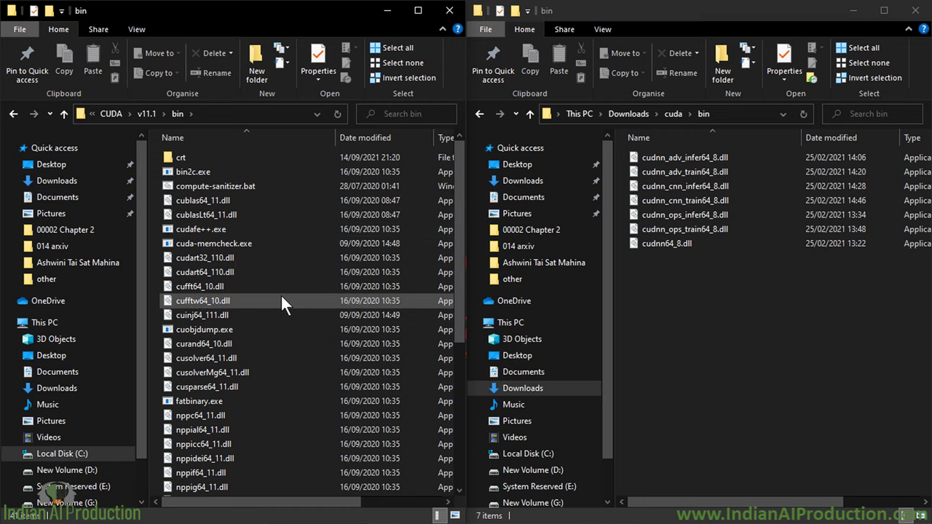
left_click(281, 298)
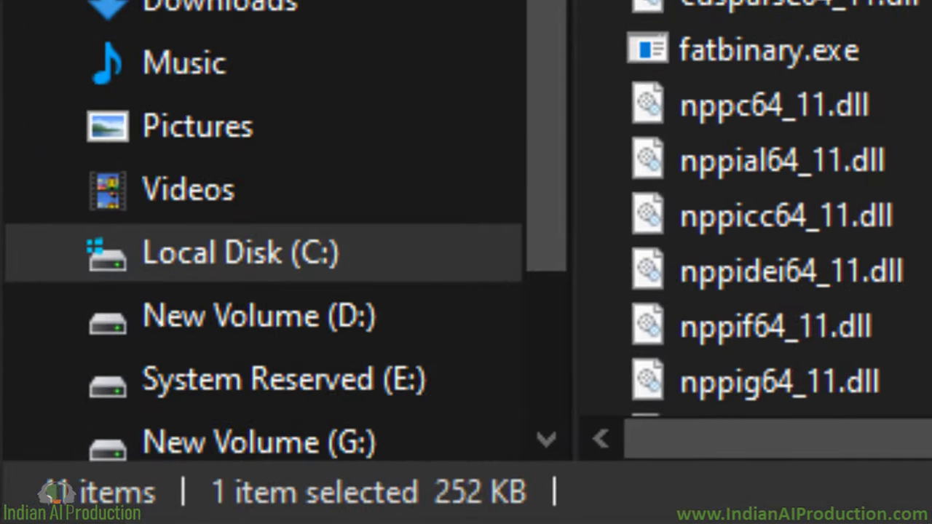
key("ctrl+a")
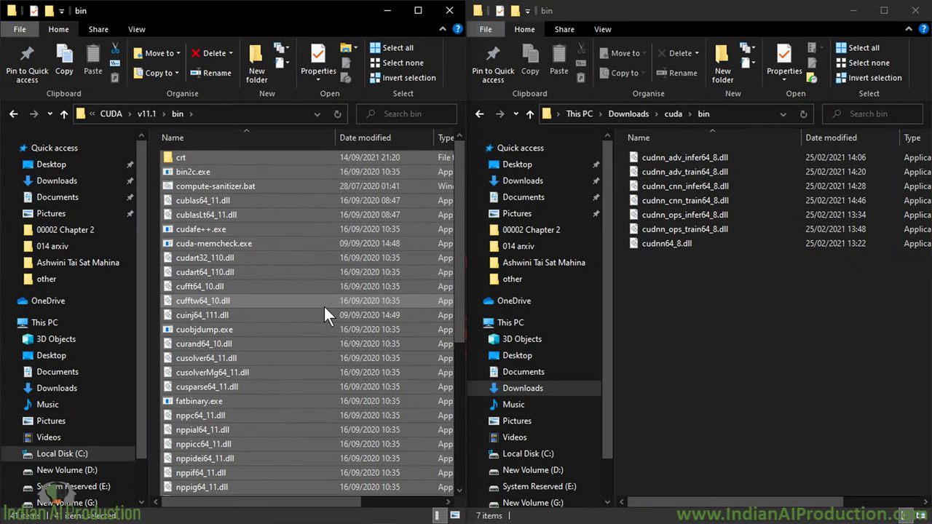
- Move all cuDNN DLL files from Downloads\cuda\bin into v11.1\bin with administrator permission for all items, and check the destination's item count
left_click_drag(682, 316, 705, 147)
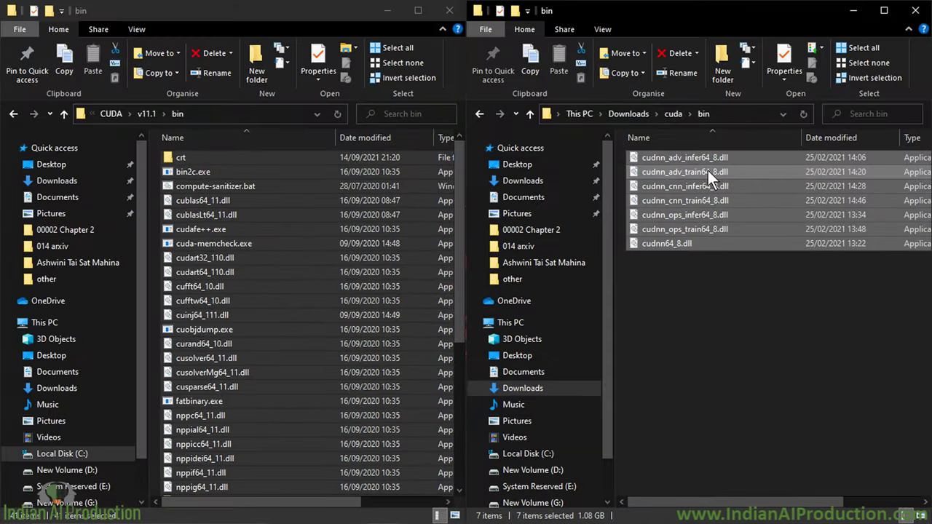
left_click_drag(708, 170, 340, 240)
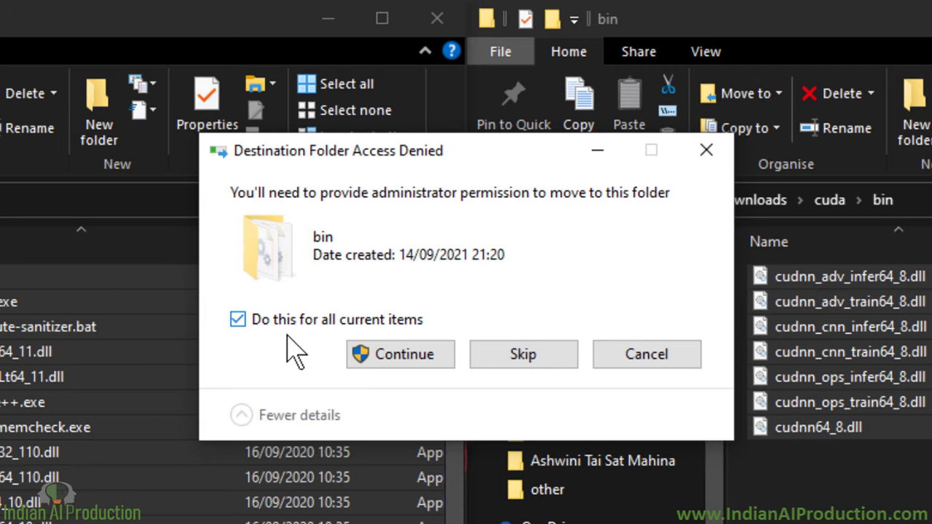
left_click(397, 357)
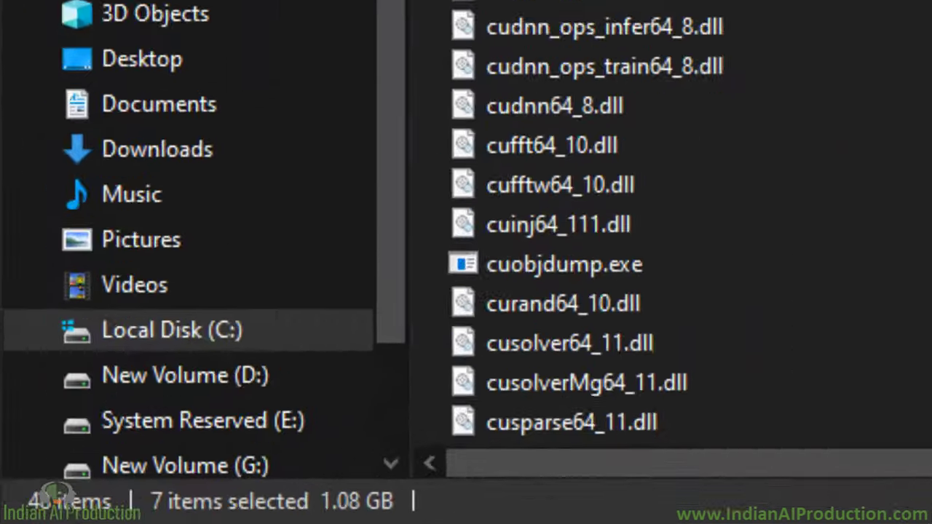
left_click(315, 213)
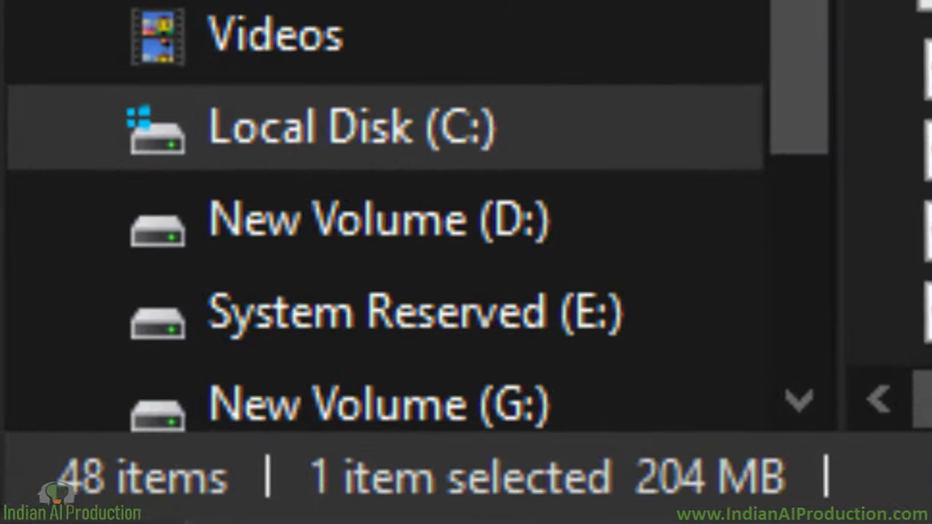
key("ctrl+a")
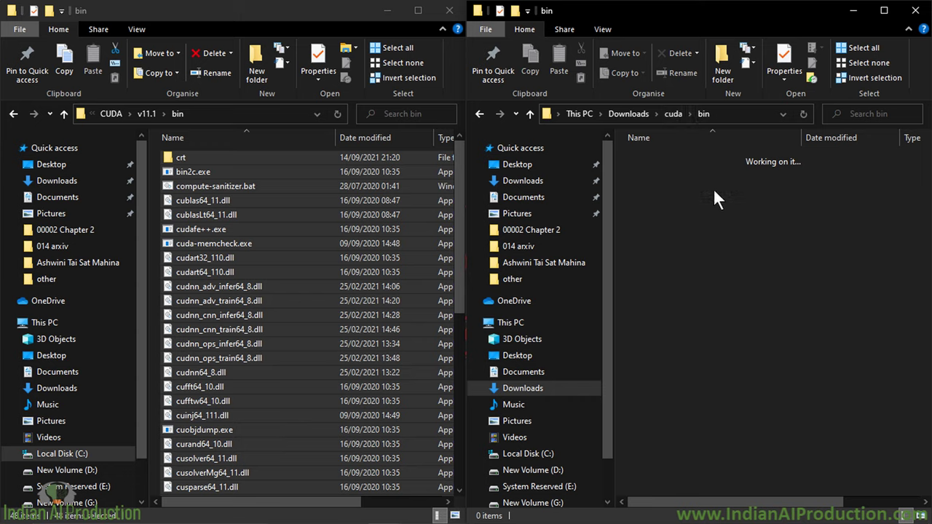
- Return to the extracted cuda folder in Downloads and open its include subfolder
left_click(668, 110)
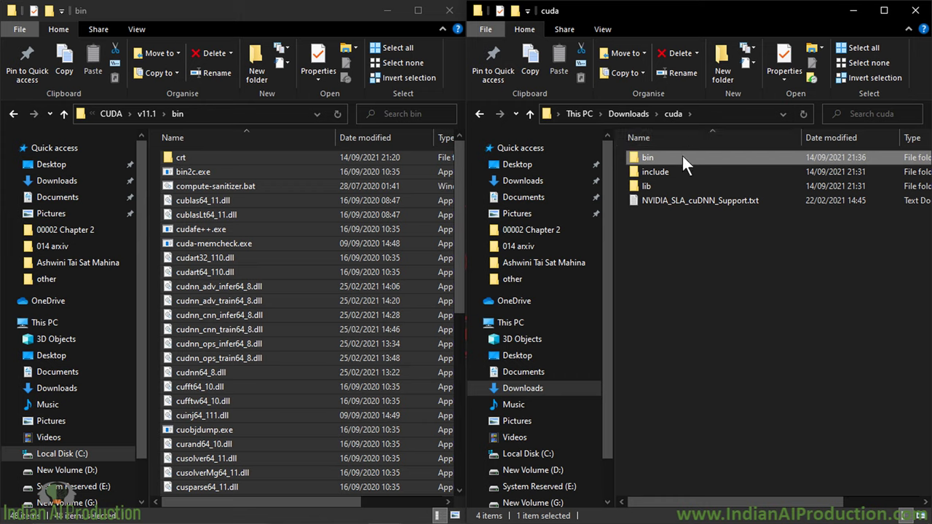
left_click(687, 234)
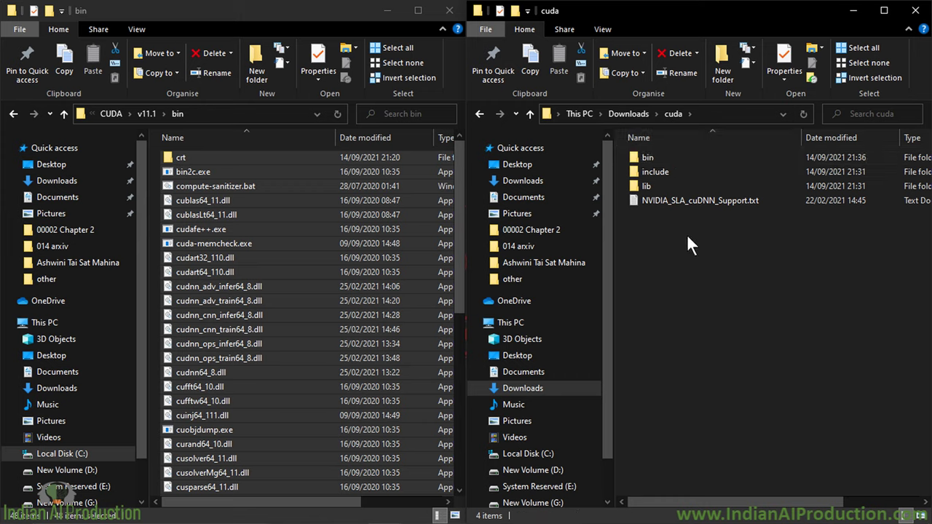
left_click(663, 172)
double_click(664, 173)
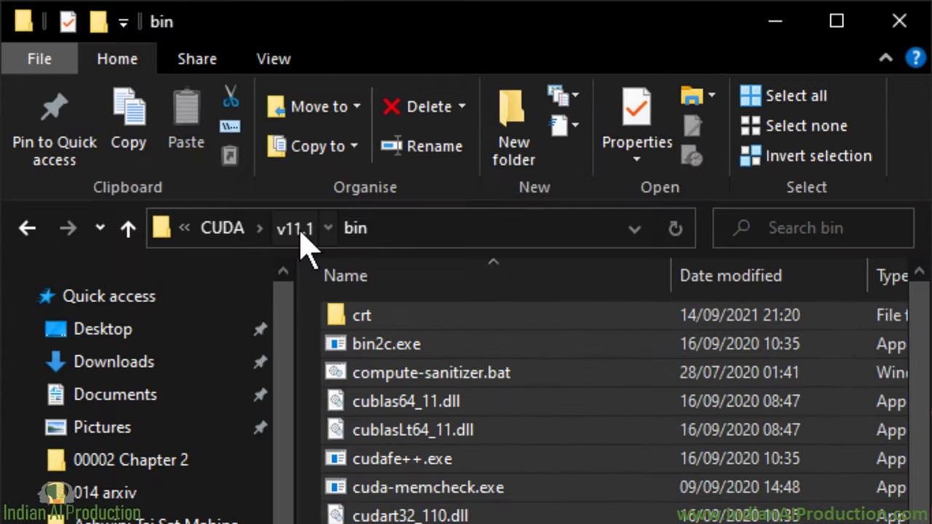
- Move all cuDNN header files from Downloads\cuda\include into the CUDA v11.1\include folder with administrator permission for all current items
left_click(147, 113)
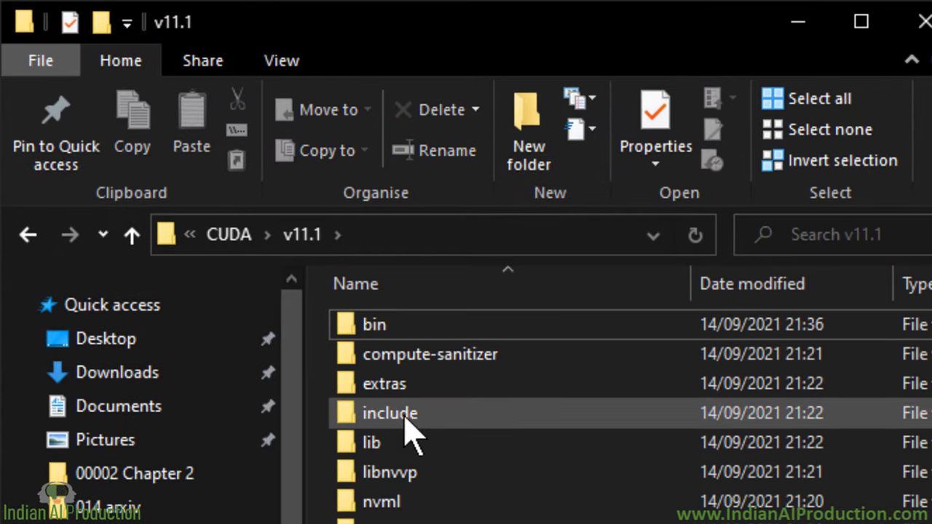
double_click(405, 415)
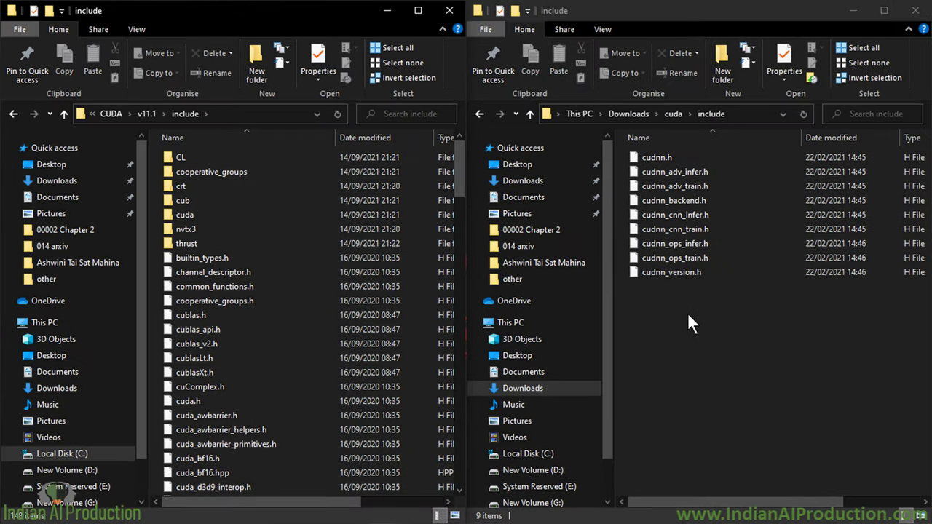
left_click_drag(684, 313, 696, 151)
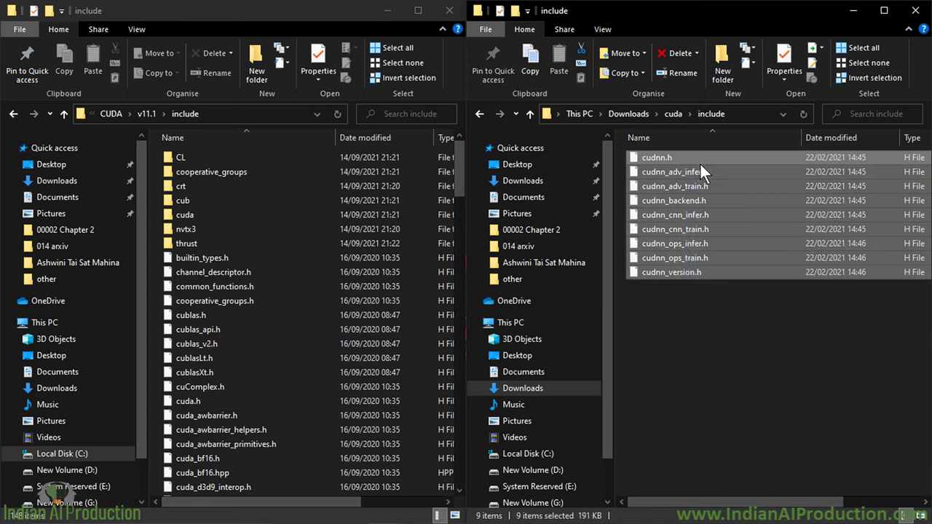
left_click(176, 118)
left_click(177, 118)
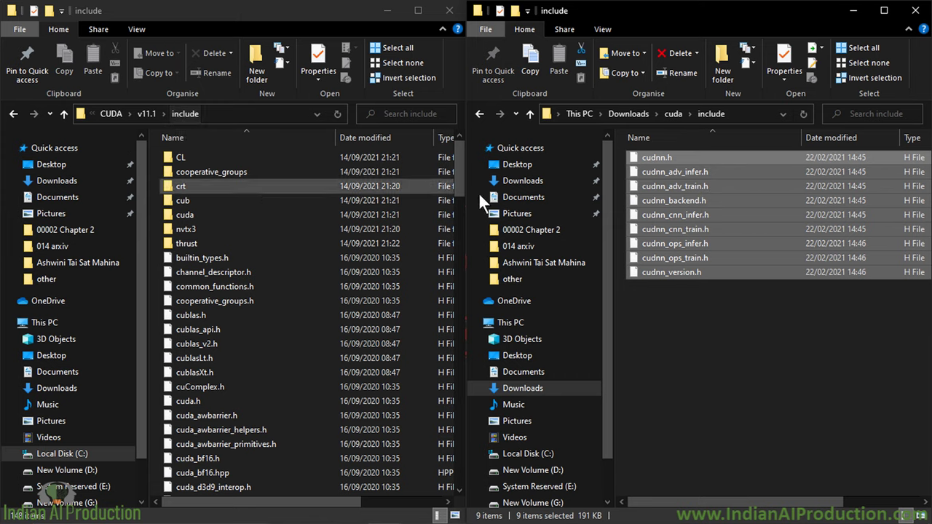
left_click_drag(369, 299, 312, 303)
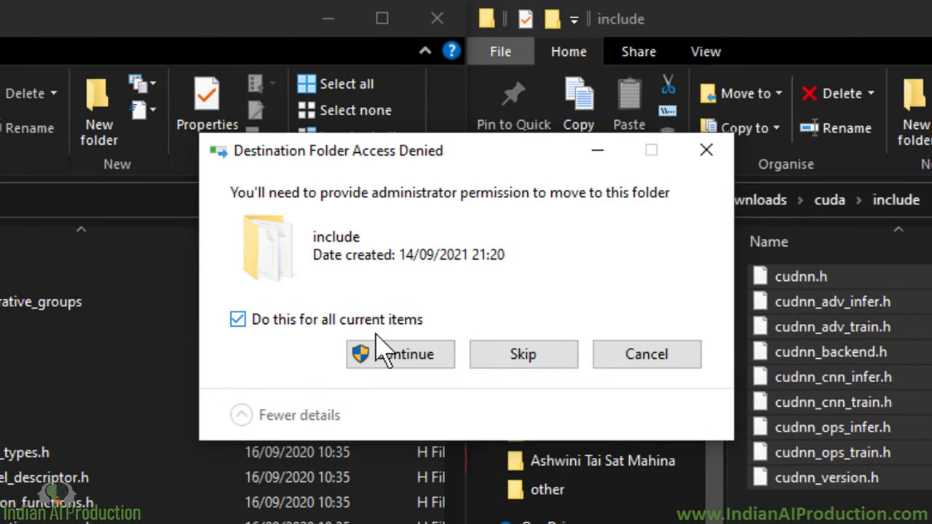
left_click(431, 353)
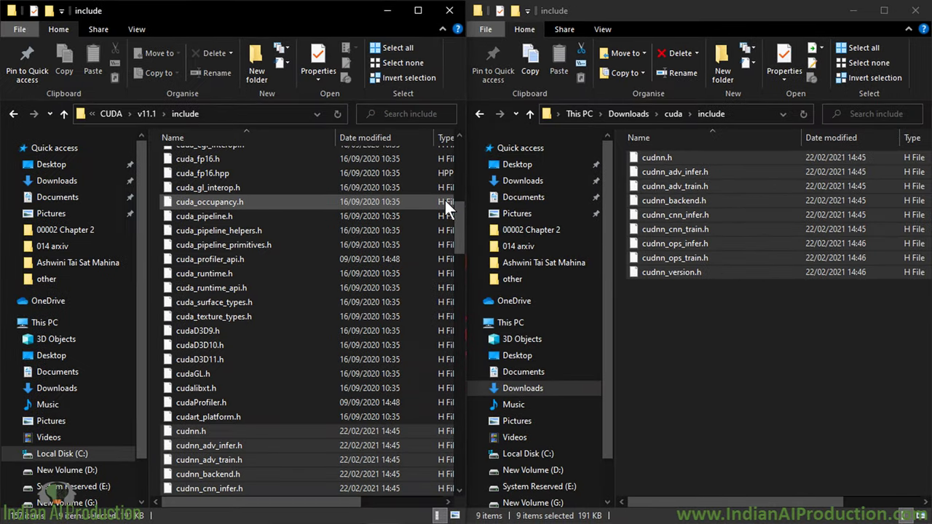
left_click(708, 122)
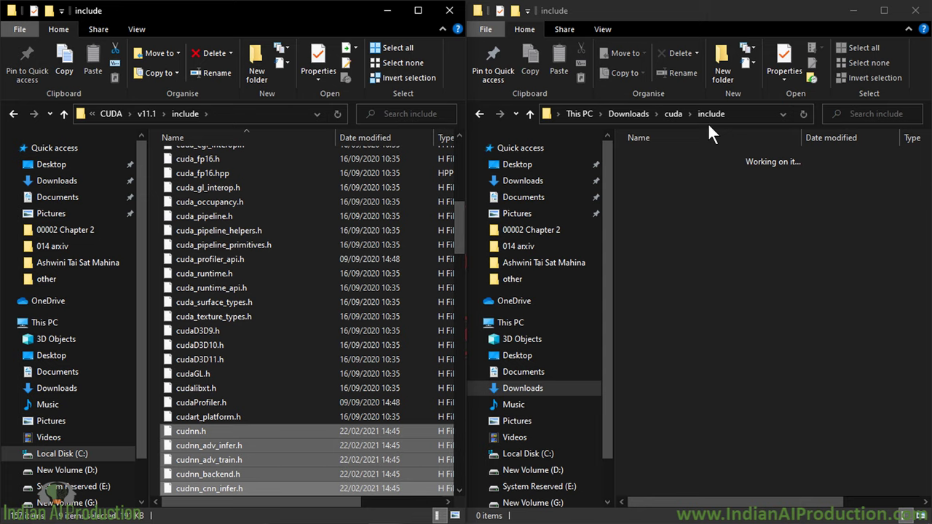
- Open the lib\x64 subfolder of the extracted cuda folder in Downloads and select all its cuDNN LIB files
left_click(677, 112)
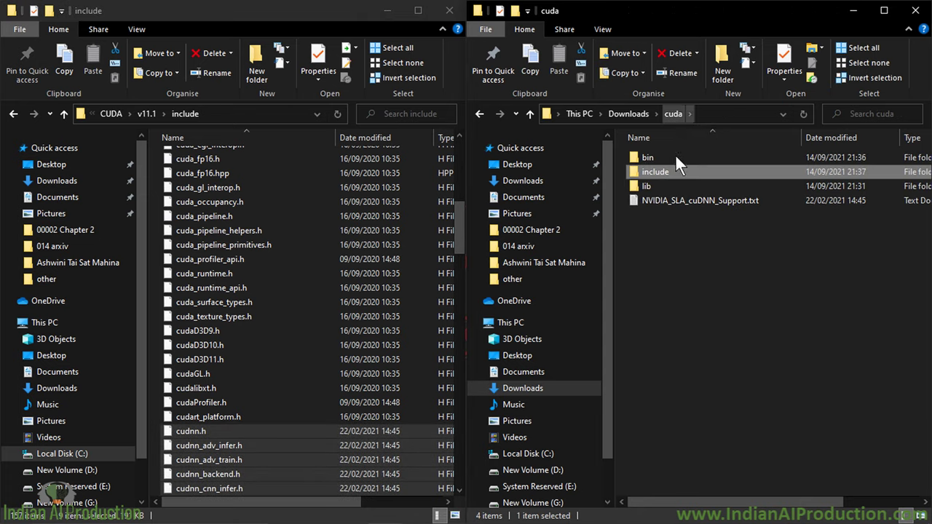
left_click(663, 186)
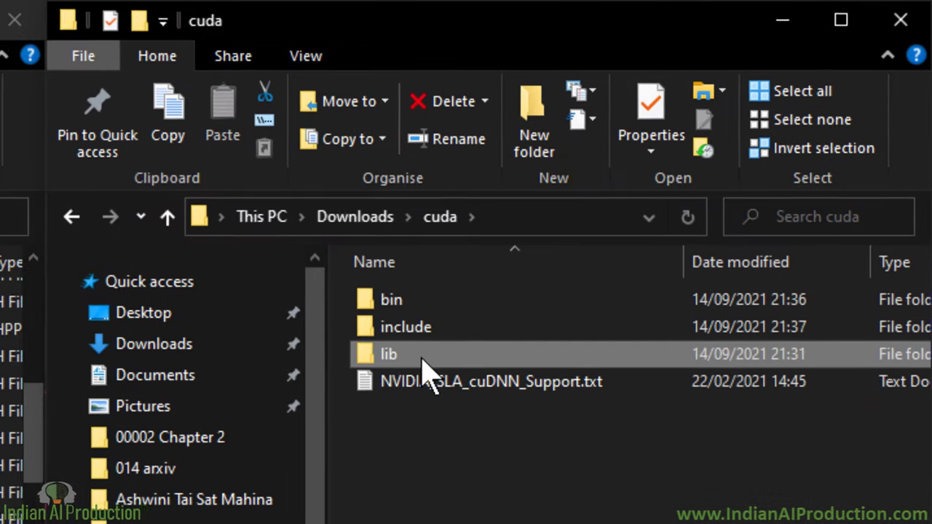
double_click(583, 242)
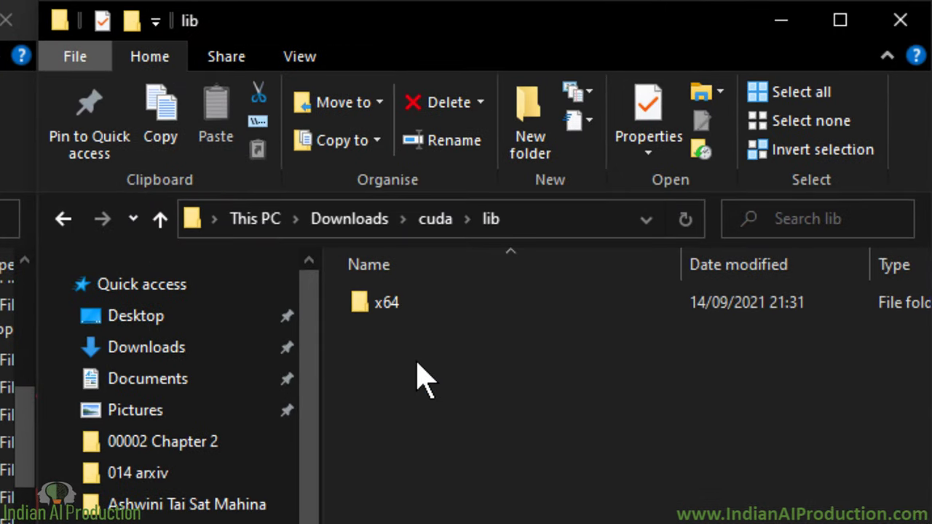
double_click(421, 320)
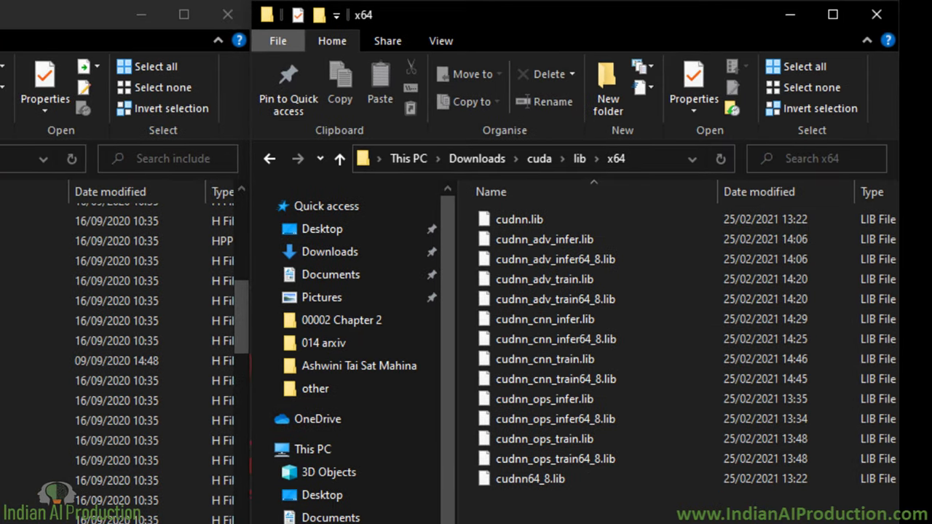
left_click_drag(590, 521, 590, 215)
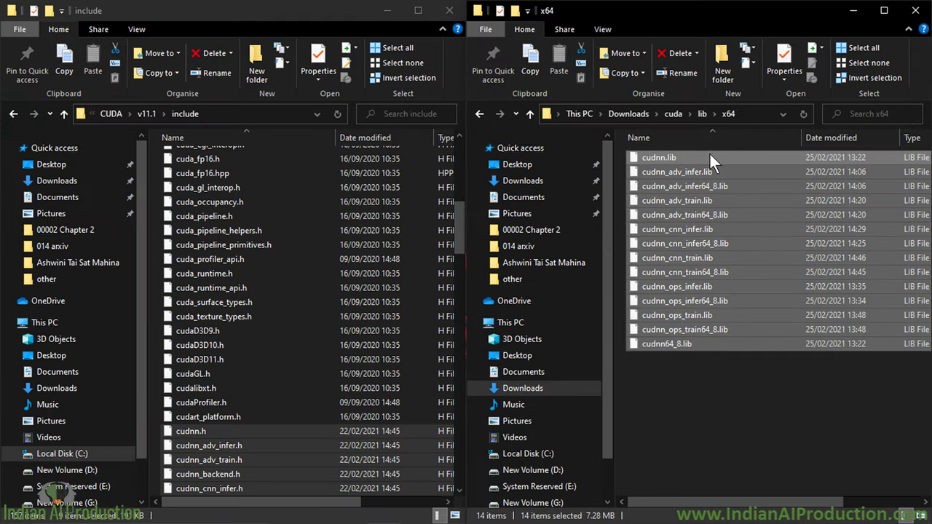
- Open the lib\x64 folder of the CUDA v11.1 installation and check its item count
left_click(142, 112)
left_click(142, 114)
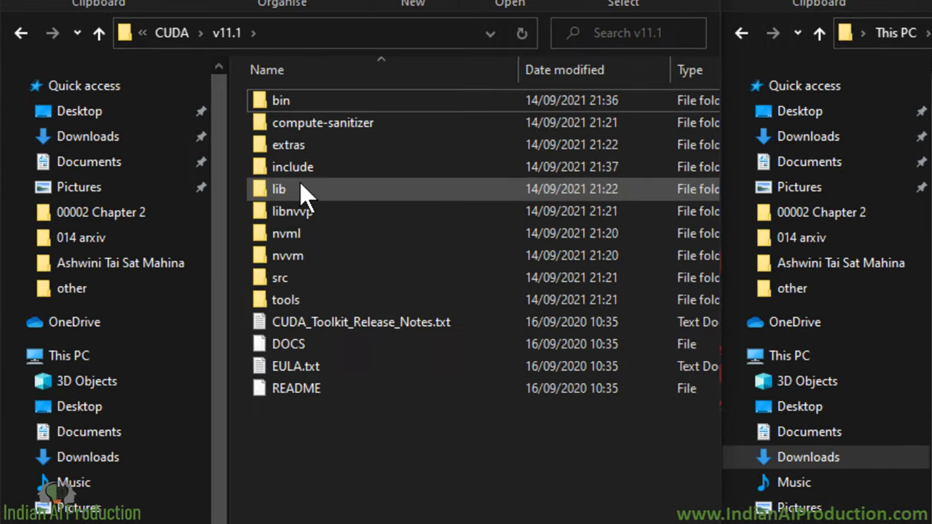
left_click(304, 190)
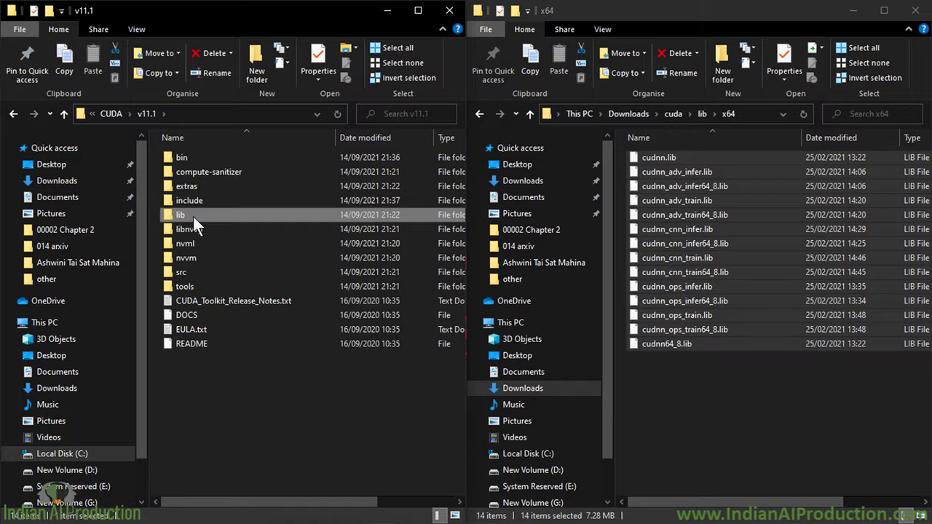
double_click(298, 189)
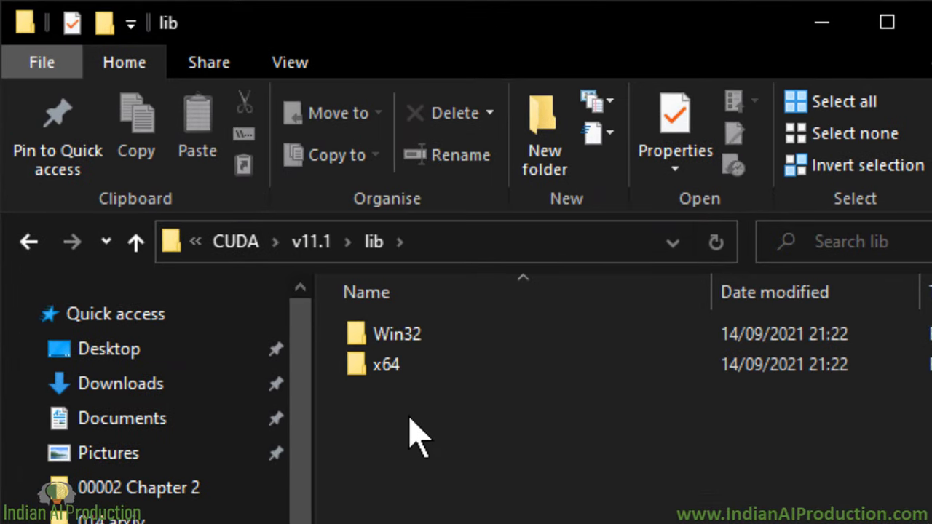
left_click(410, 372)
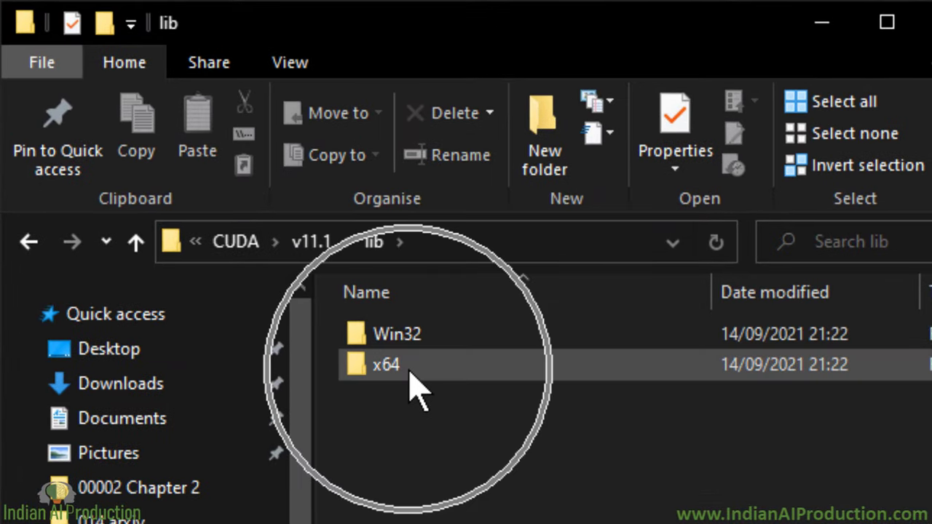
double_click(410, 371)
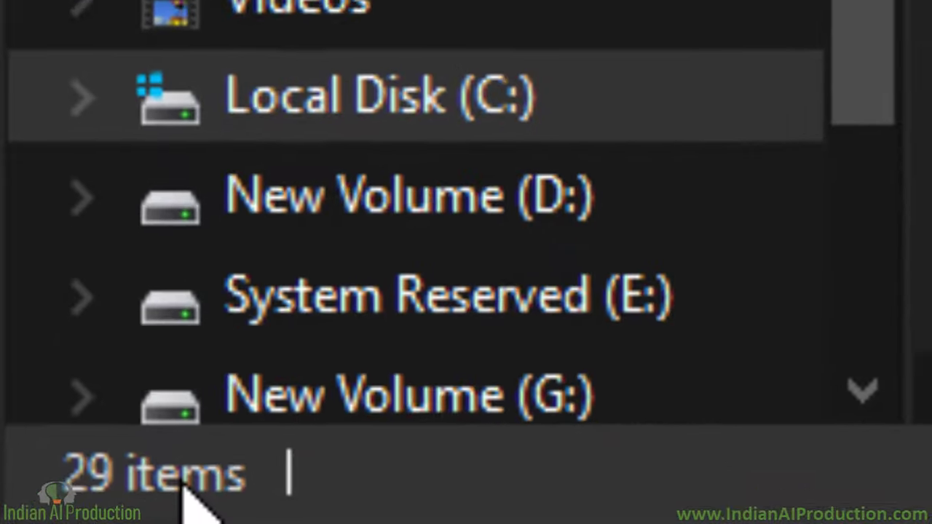
left_click(36, 515)
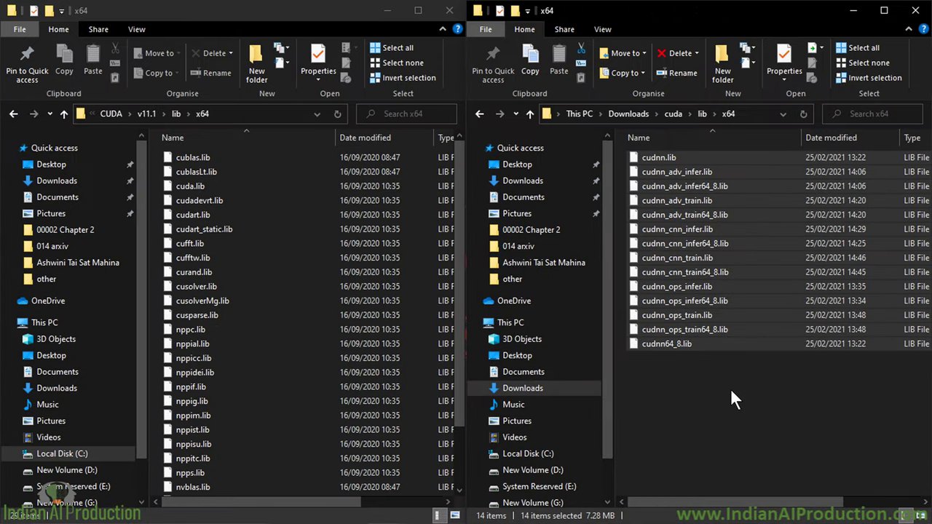
- Move all cuDNN LIB files from Downloads\cuda\lib\x64 into v11.1\lib\x64 with administrator permission for all current items
left_click_drag(731, 403, 759, 149)
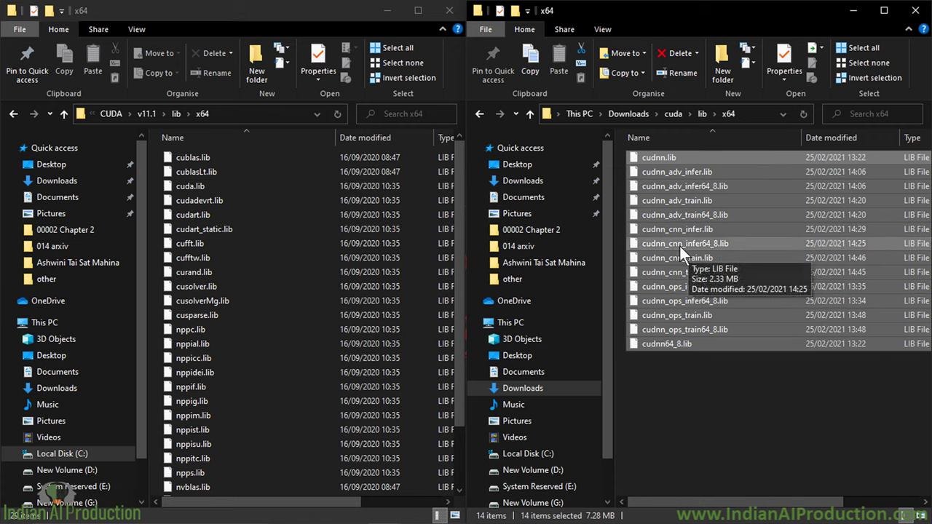
left_click_drag(680, 245, 299, 291)
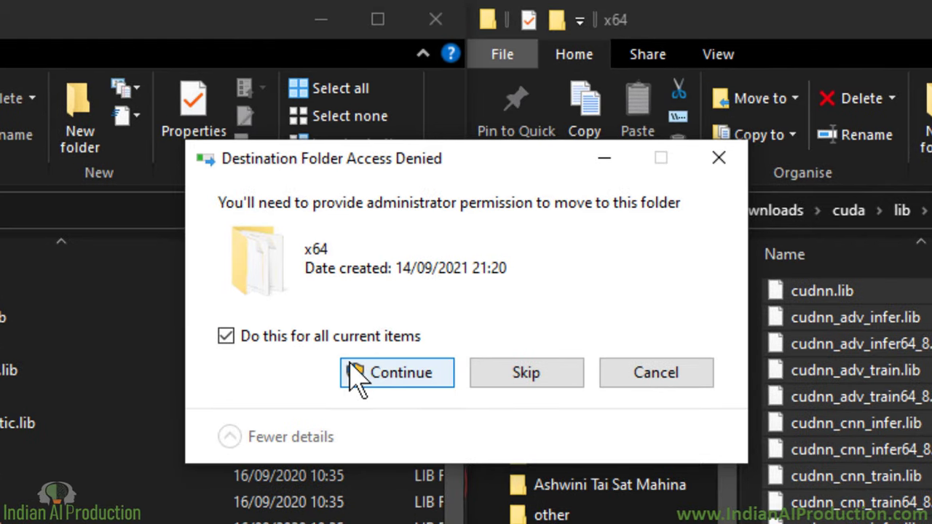
left_click(391, 376)
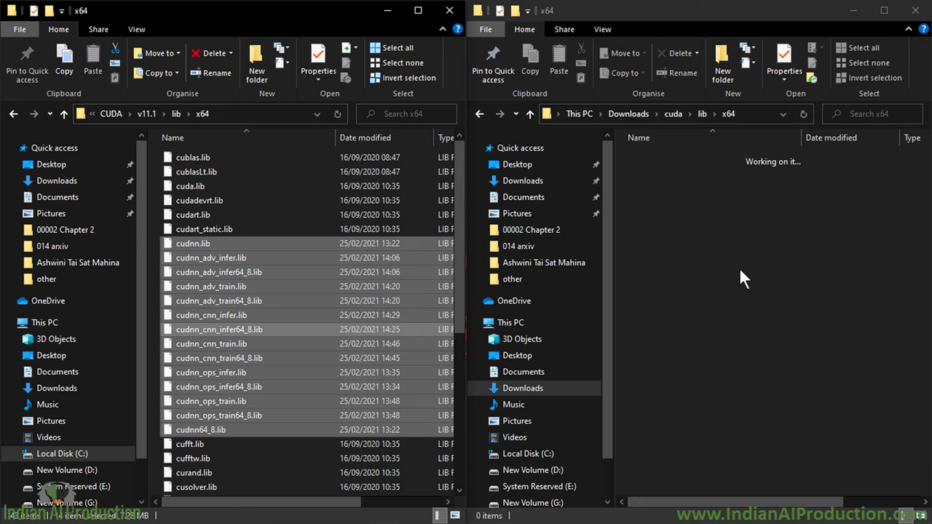
- Check the bin, include and lib\x64 subfolders of the extracted cuda folder in Downloads for leftover files
left_click(701, 114)
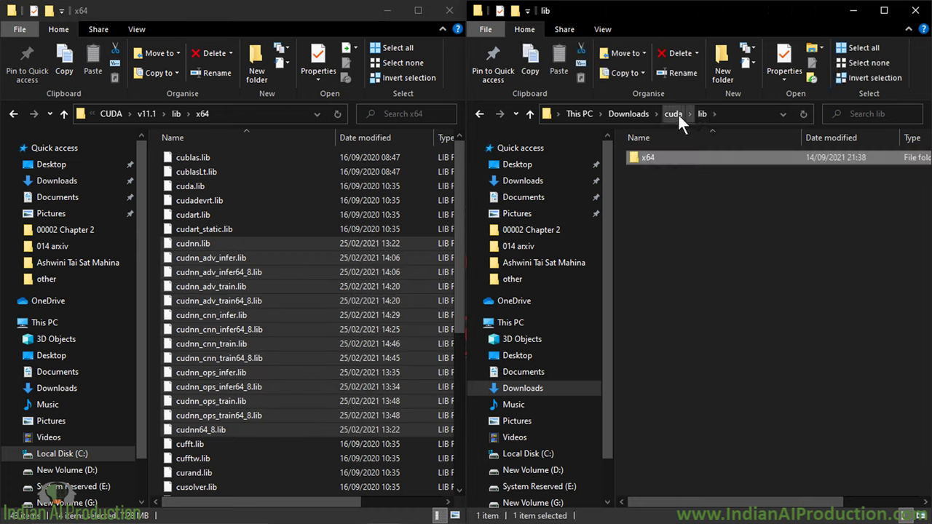
left_click(678, 113)
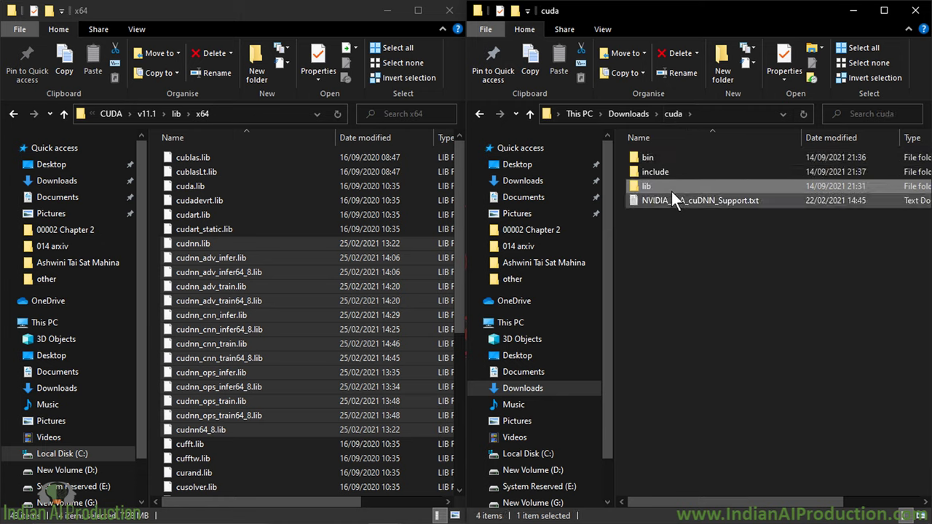
double_click(657, 157)
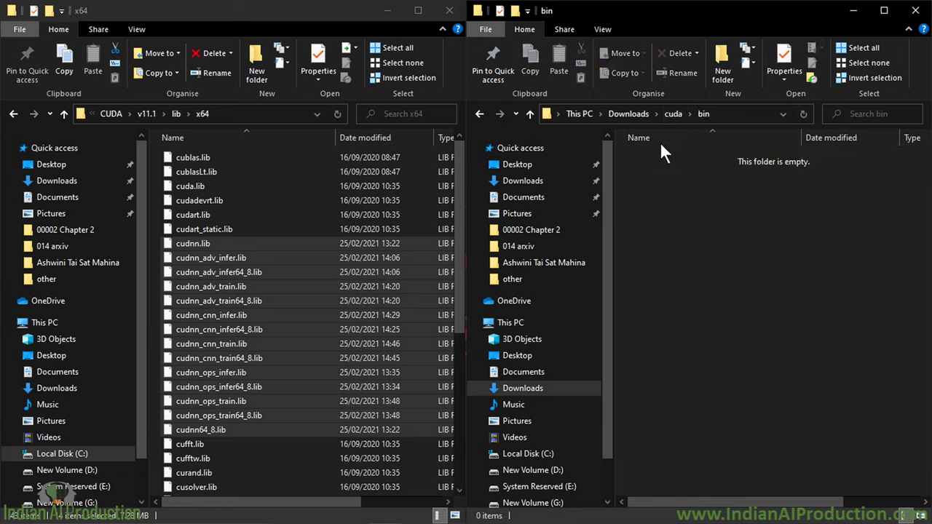
left_click(673, 114)
double_click(658, 170)
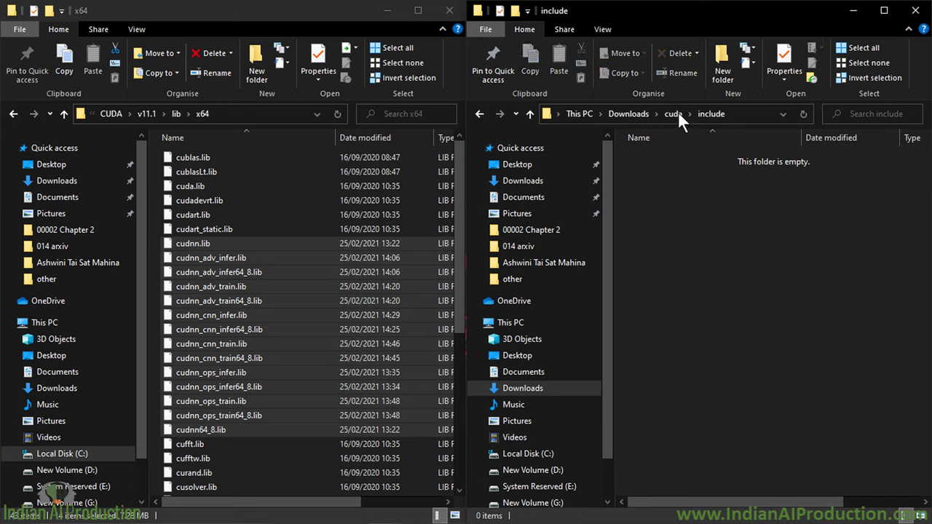
left_click(678, 113)
left_click(651, 184)
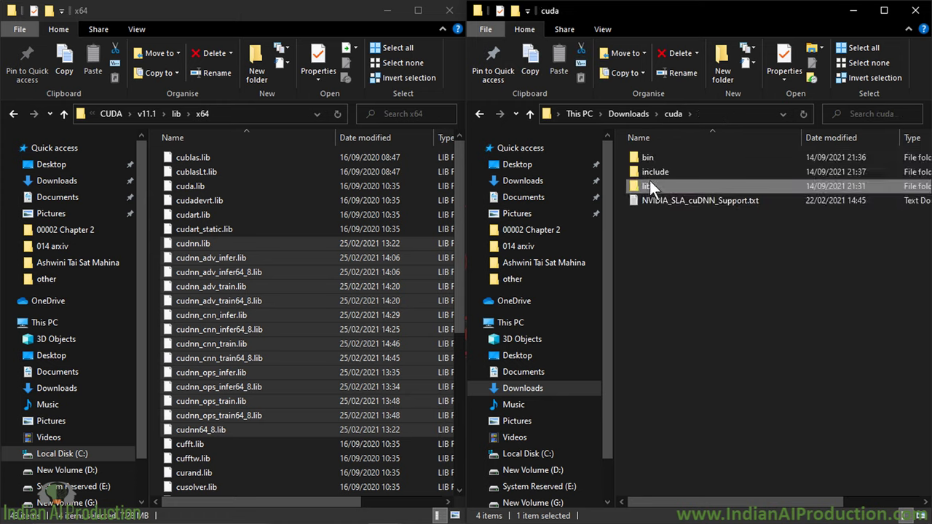
double_click(649, 186)
double_click(657, 157)
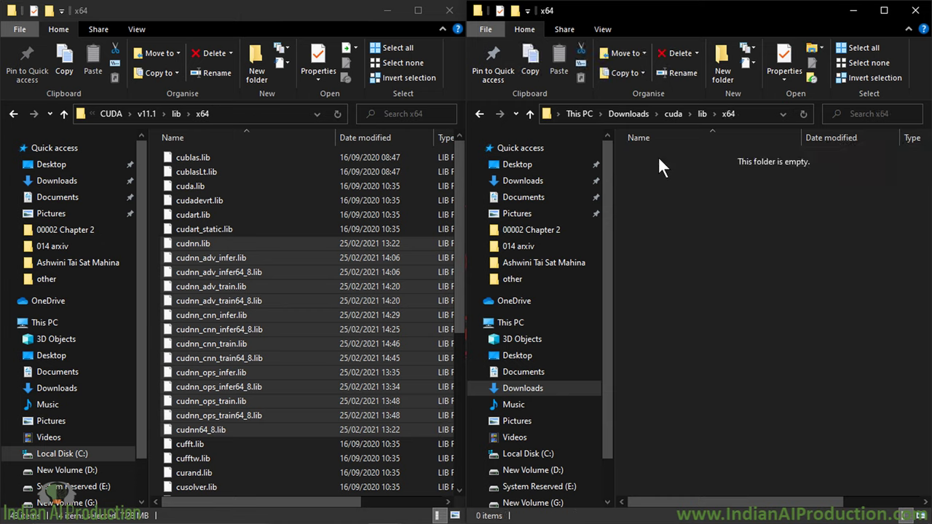
left_click(679, 113)
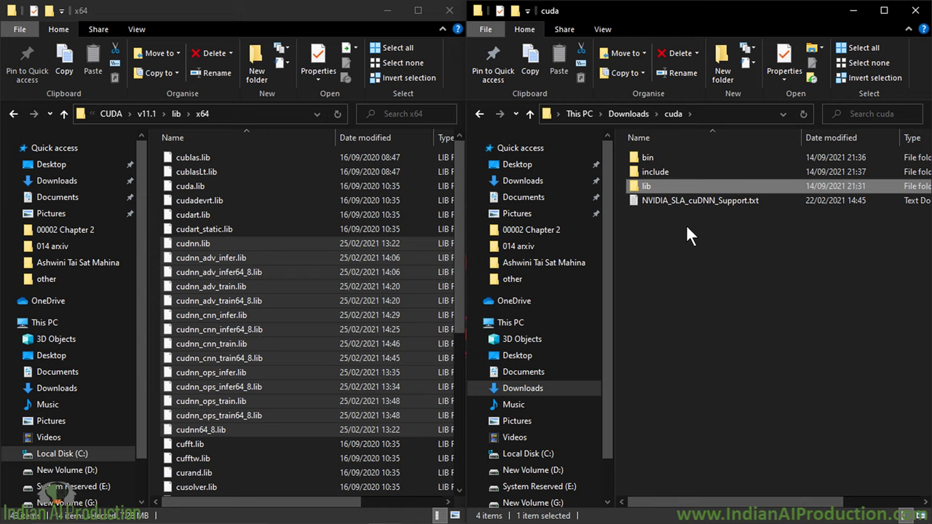
- Move NVIDIA_SLA_cuDNN_Support.txt from Downloads\cuda into the CUDA v11.1 folder with administrator permission, and return to the Downloads folder
left_click(684, 247)
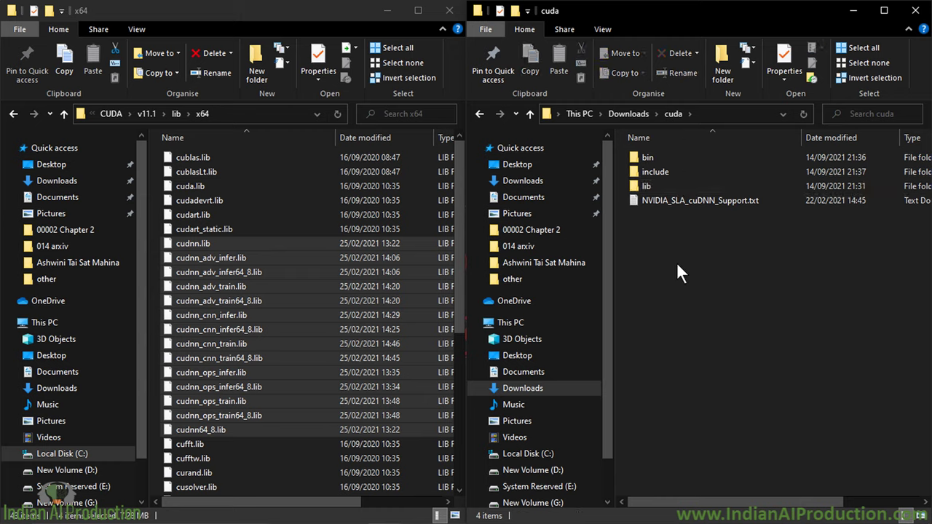
left_click_drag(677, 262, 712, 220)
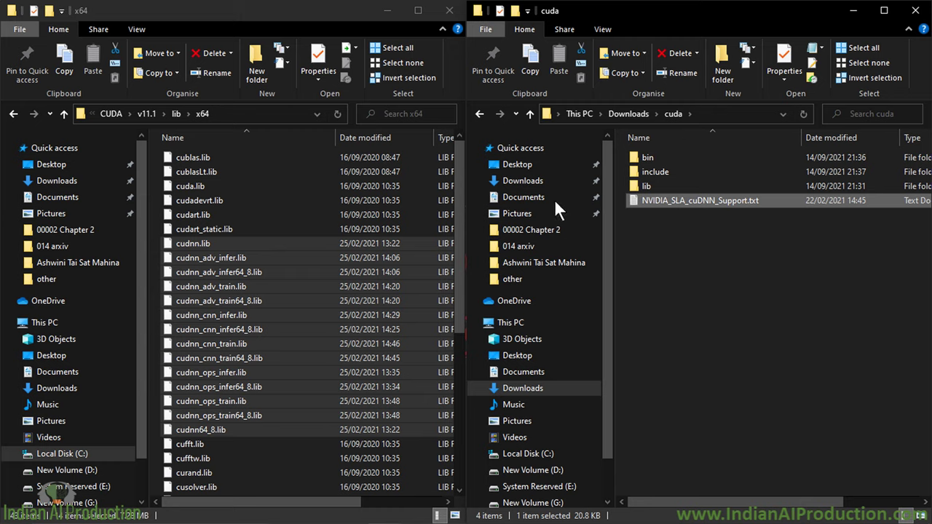
left_click(146, 114)
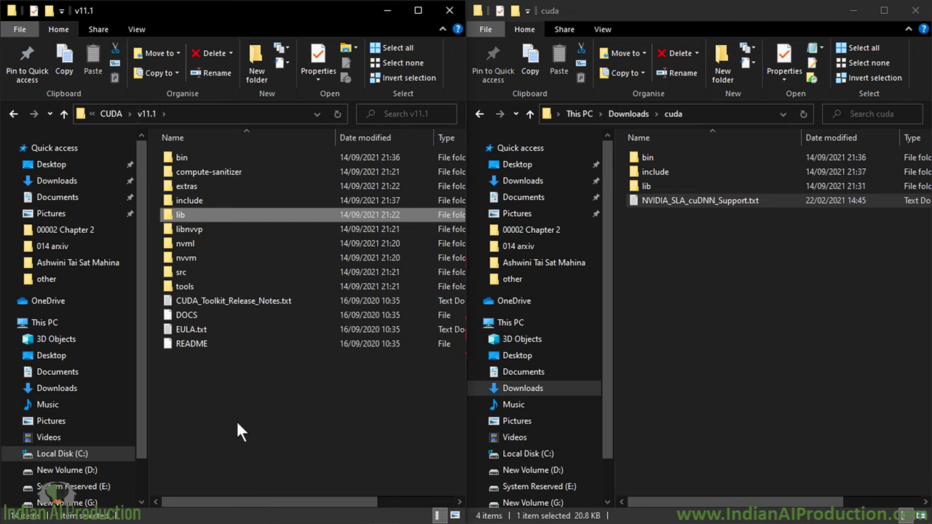
mouse_move(236, 420)
left_mouse_down()
mouse_move(260, 155)
mouse_move(234, 424)
left_mouse_up()
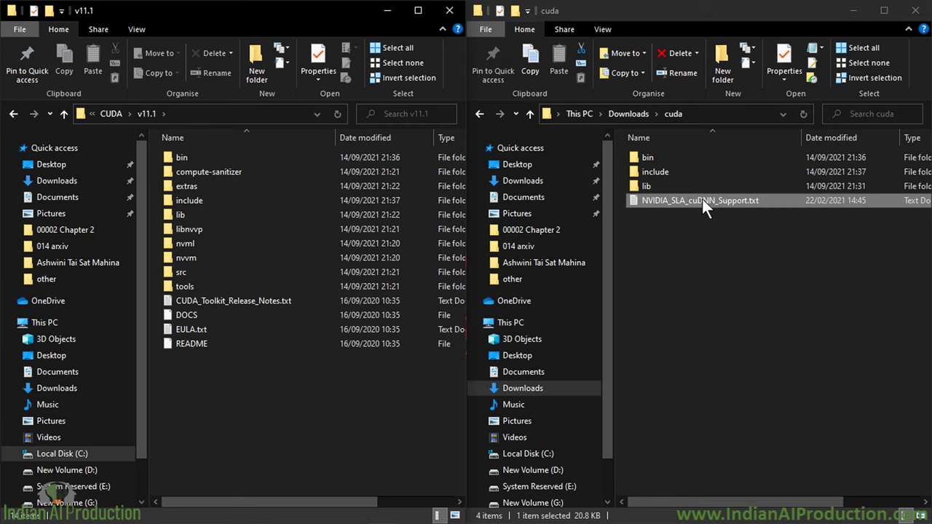
left_click_drag(702, 199, 297, 408)
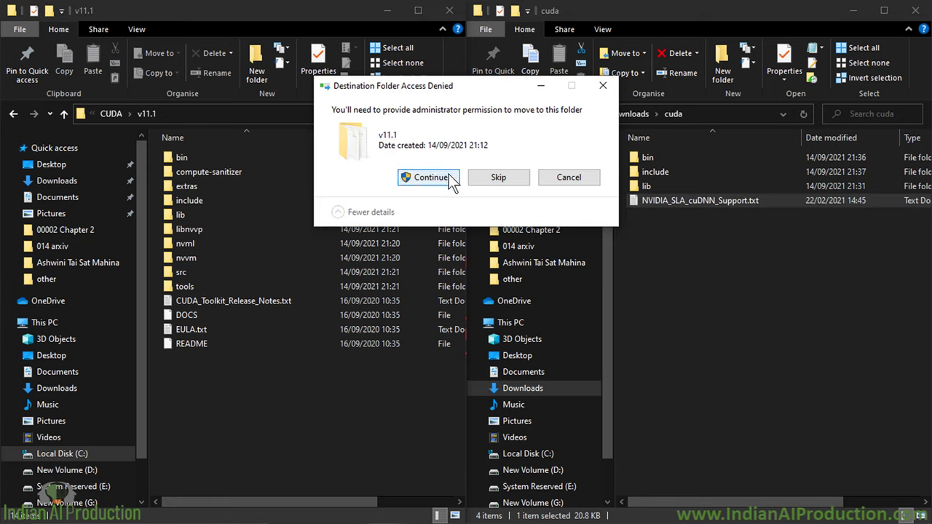
left_click(448, 177)
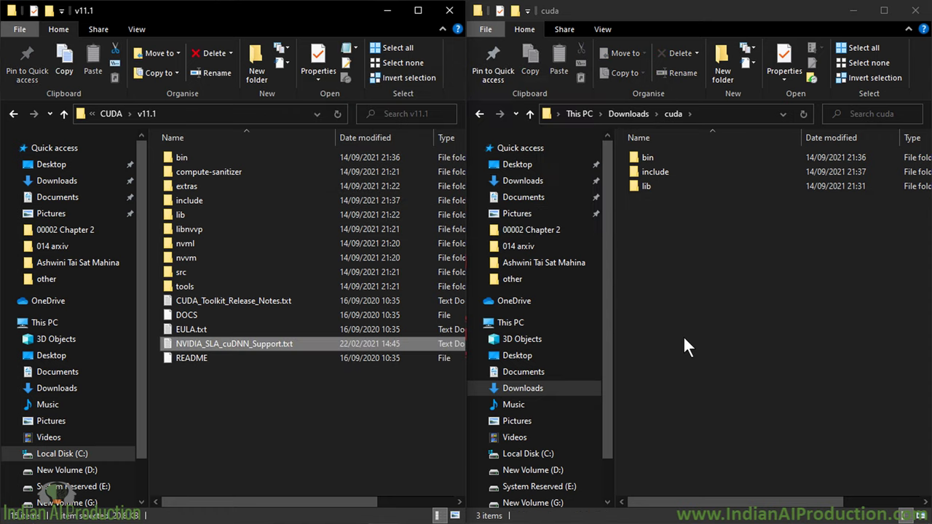
left_click(613, 115)
left_click(612, 114)
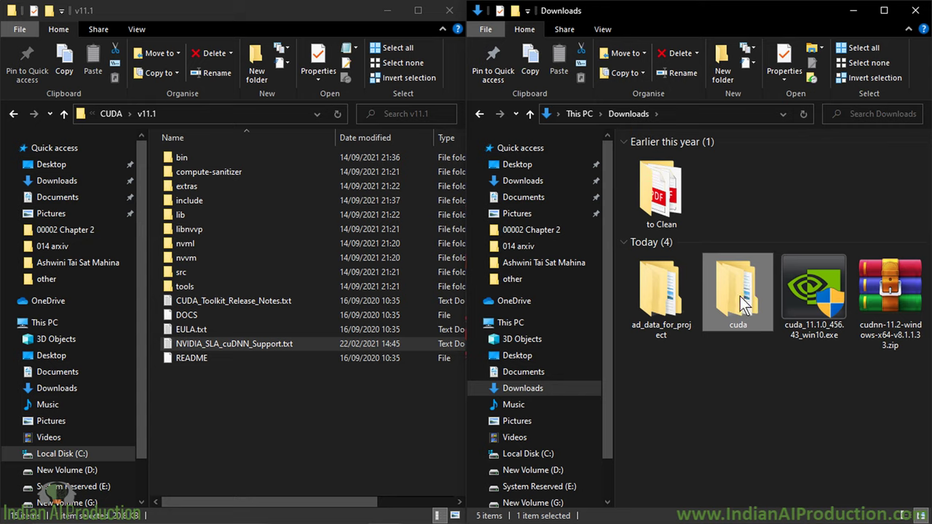
- Delete the emptied cuda folder from Downloads
key("Delete")
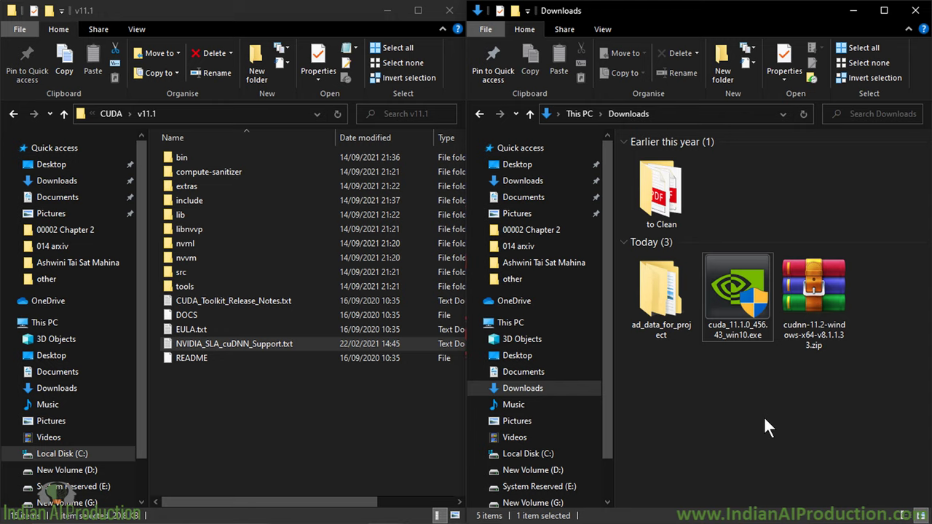
- Run the command control sysdm.cpl to open System Properties, move the dialog clear of the window edge, and show its Advanced settings
key("super+r")
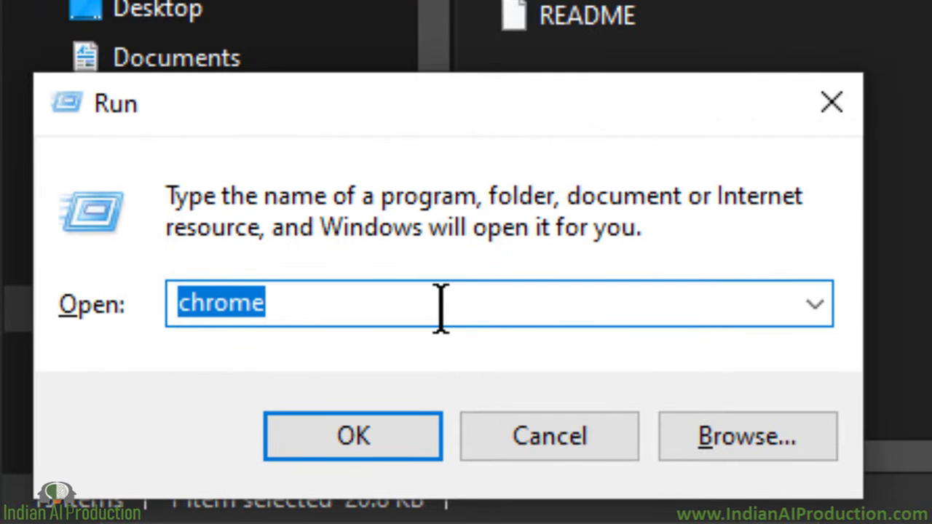
type("cont")
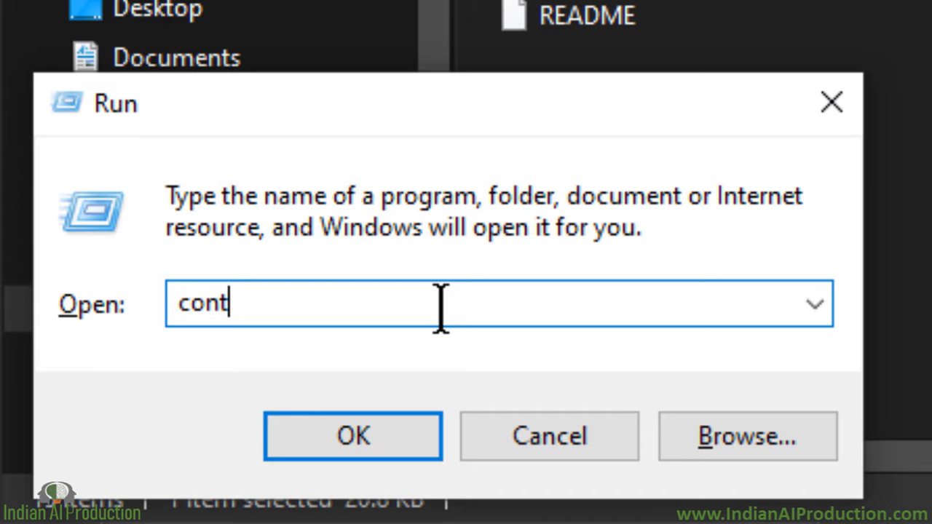
type("rol")
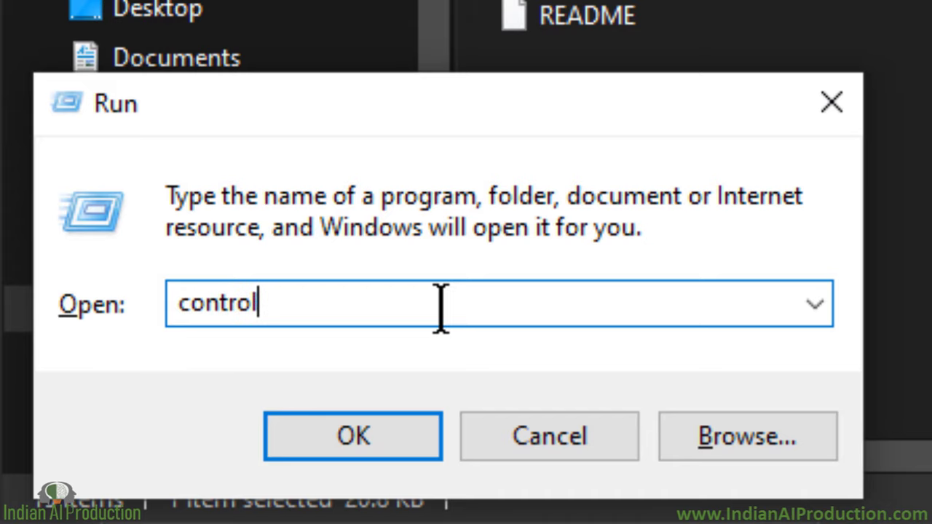
type(" sys")
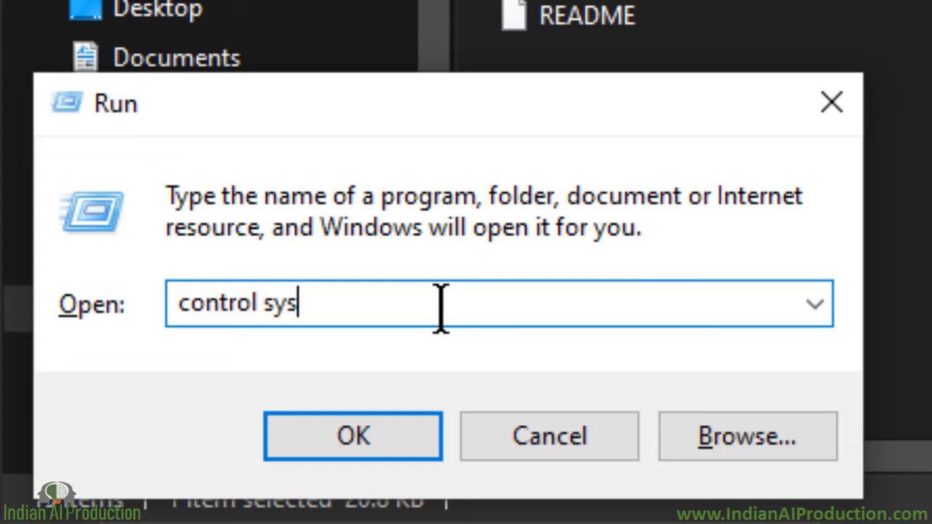
type("dm.")
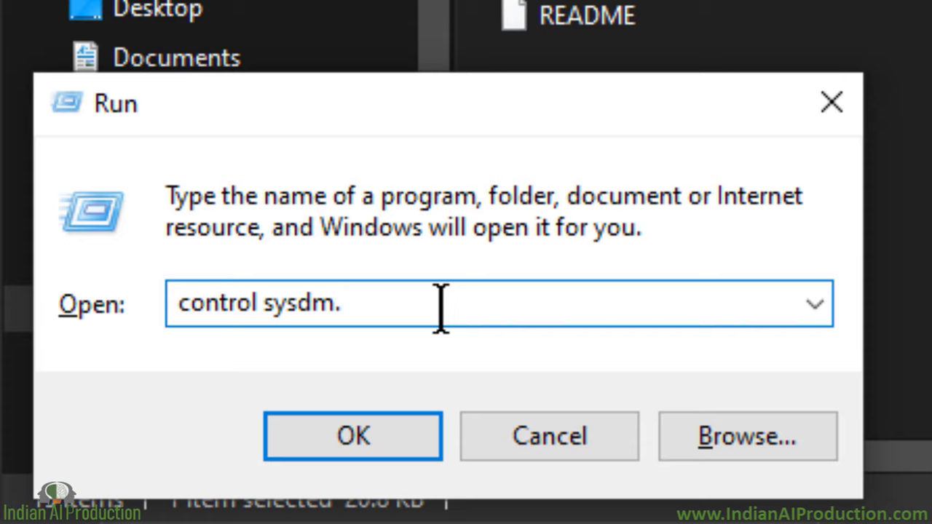
type("cpl")
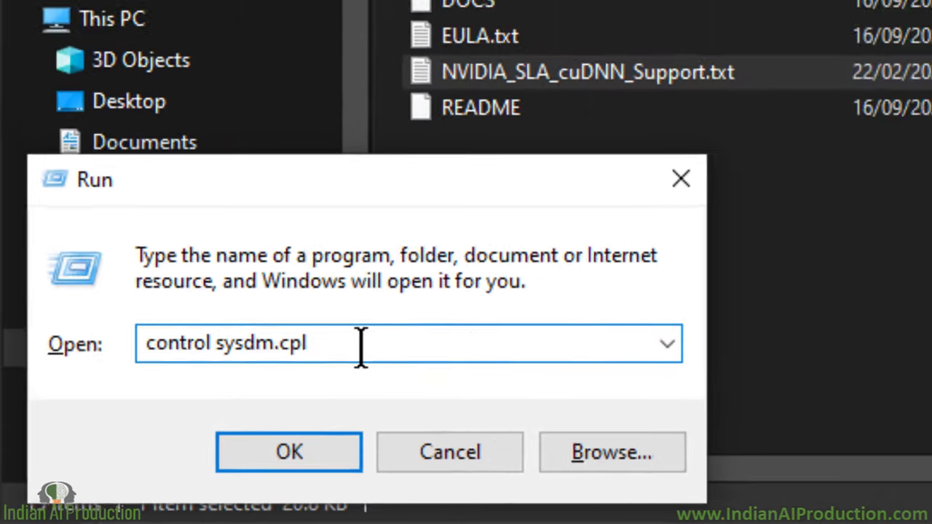
key("Return")
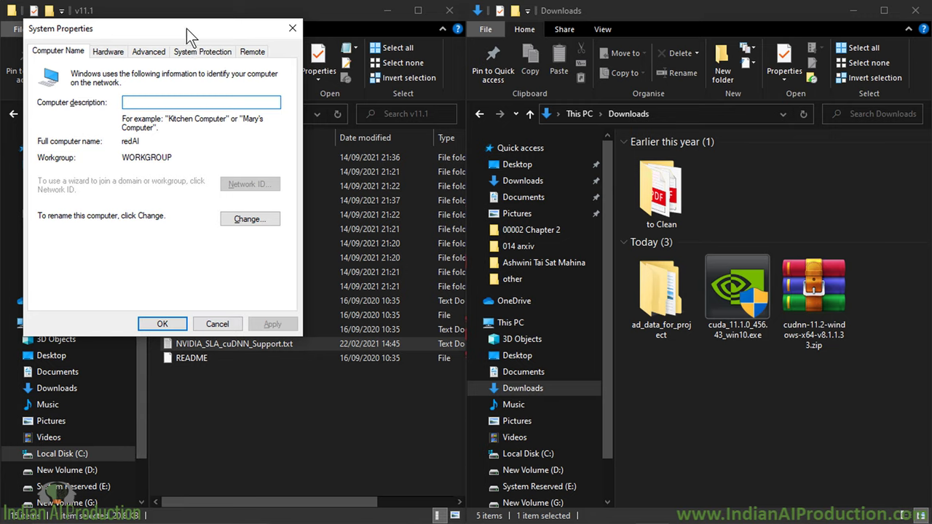
left_click_drag(186, 29, 450, 67)
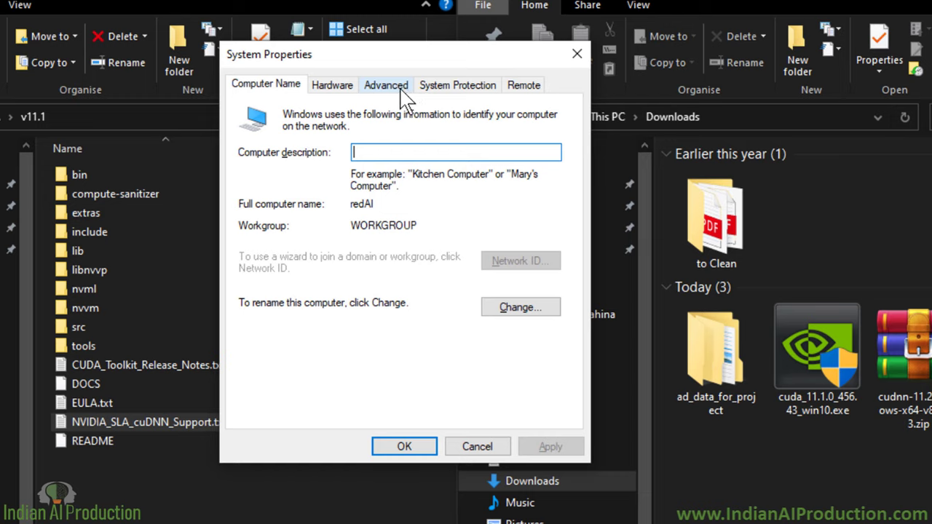
left_click(400, 87)
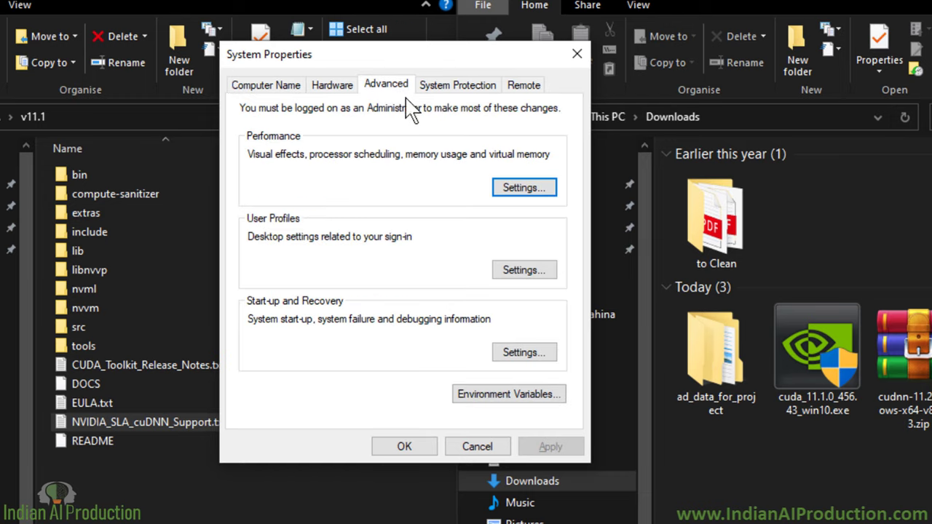